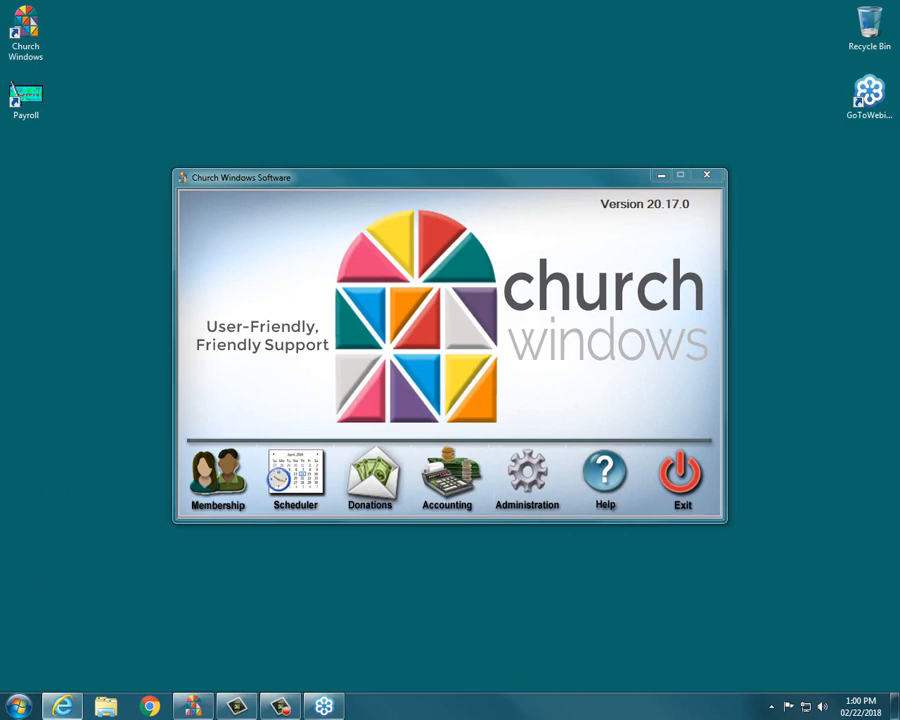
Step: Switch to Internet Explorer and open the Training Workbooks page on the Church Windows website
{"action": "left_click", "coordinate": [60, 707]}
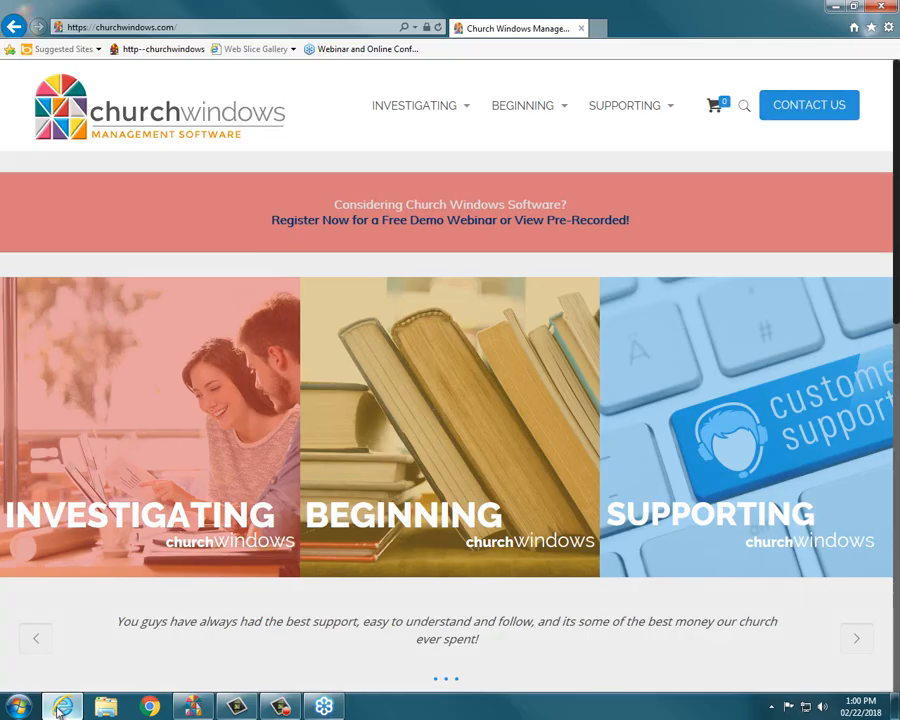
{"action": "mouse_move", "coordinate": [514, 108]}
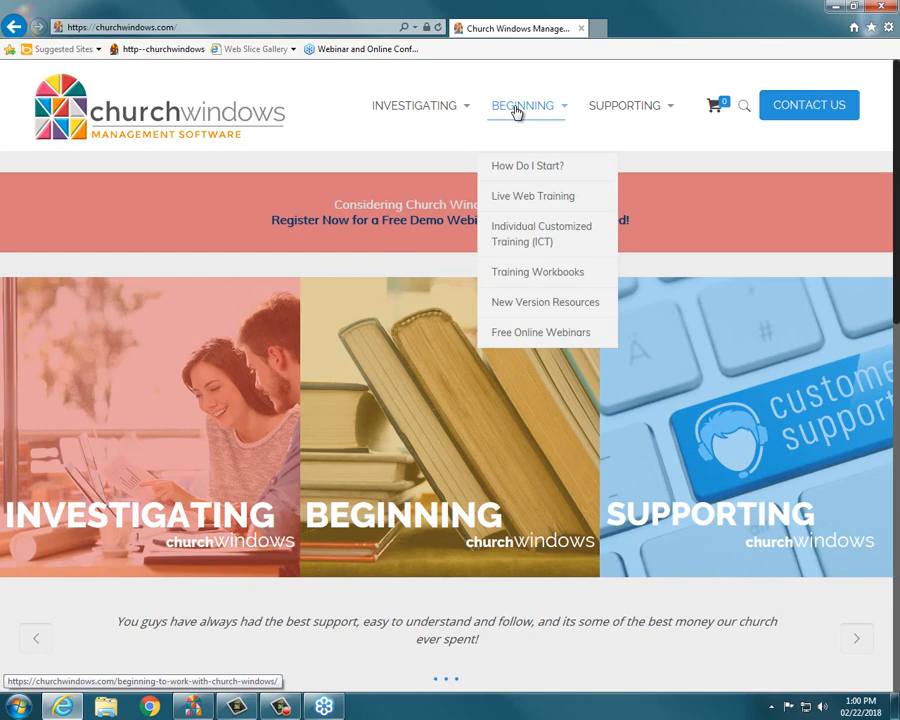
{"action": "left_click", "coordinate": [533, 277]}
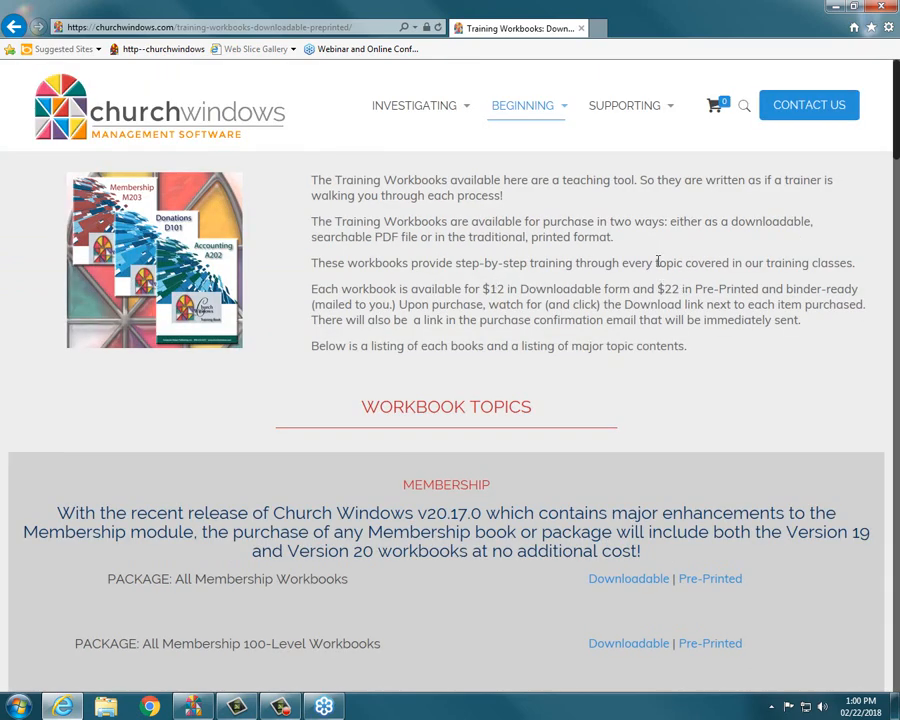
Step: Search the website's Support Center for "bank reconciliation" and look through the articles found
{"action": "mouse_move", "coordinate": [640, 115]}
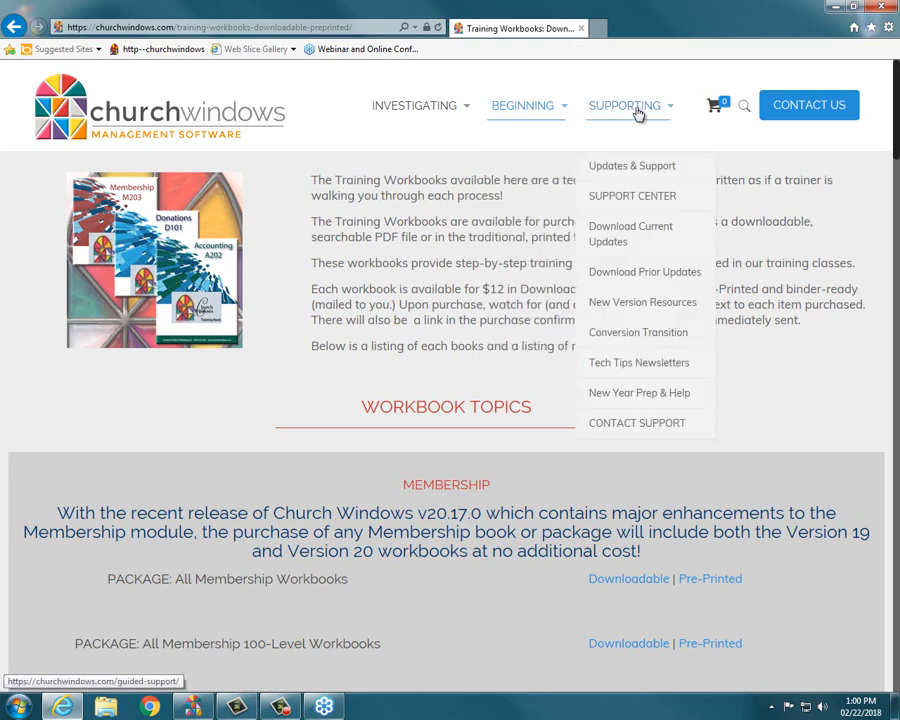
{"action": "left_click", "coordinate": [634, 207]}
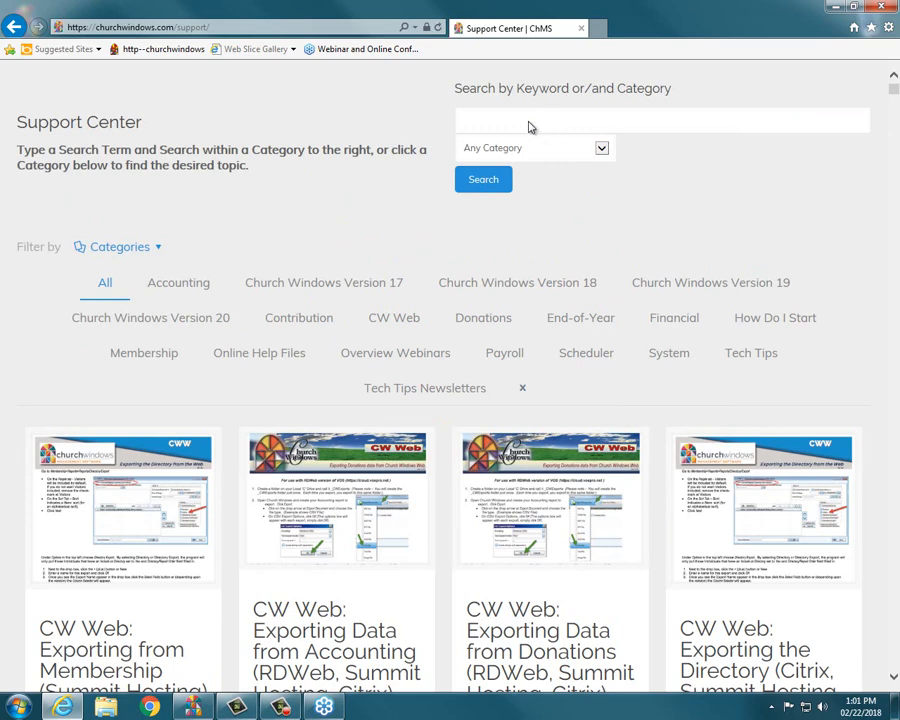
{"action": "scroll", "coordinate": [526, 132], "scroll_direction": "up", "scroll_amount": 1}
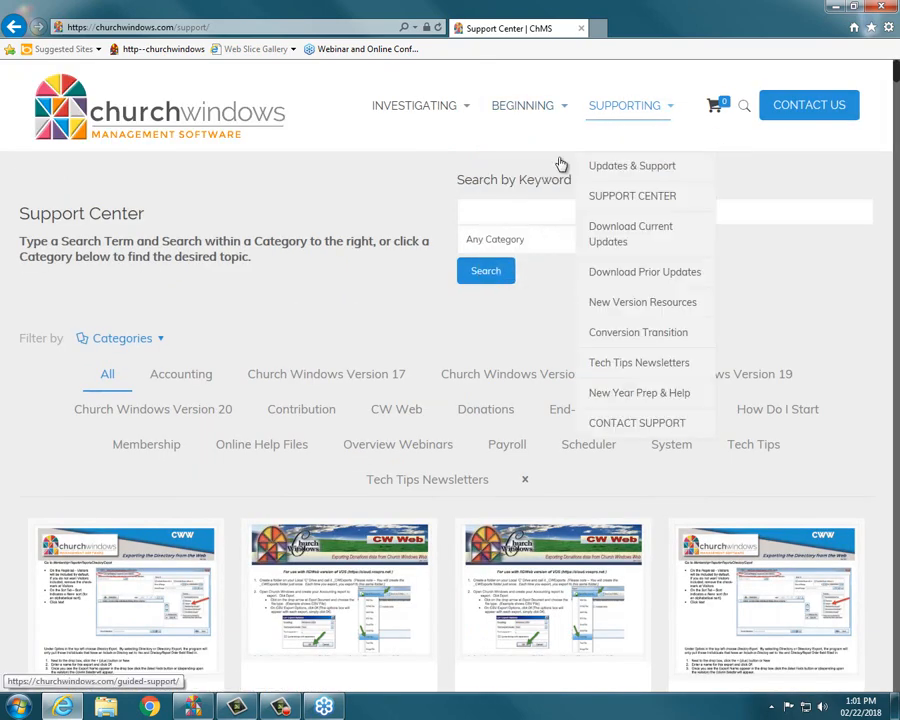
{"action": "left_click", "coordinate": [484, 210]}
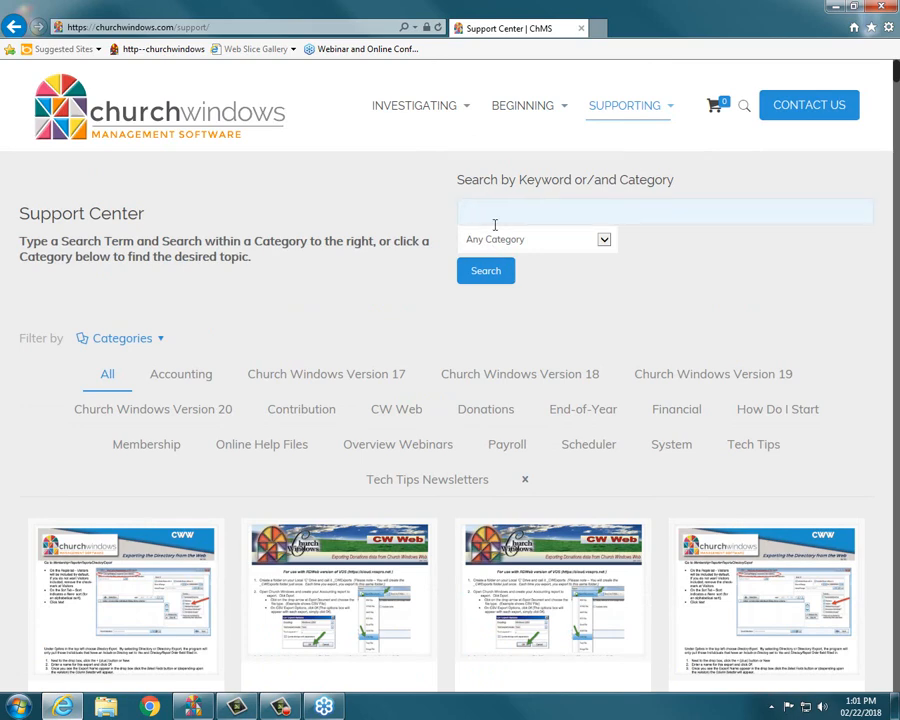
{"action": "type", "text": "bank reconciliation"}
{"action": "left_click", "coordinate": [503, 268]}
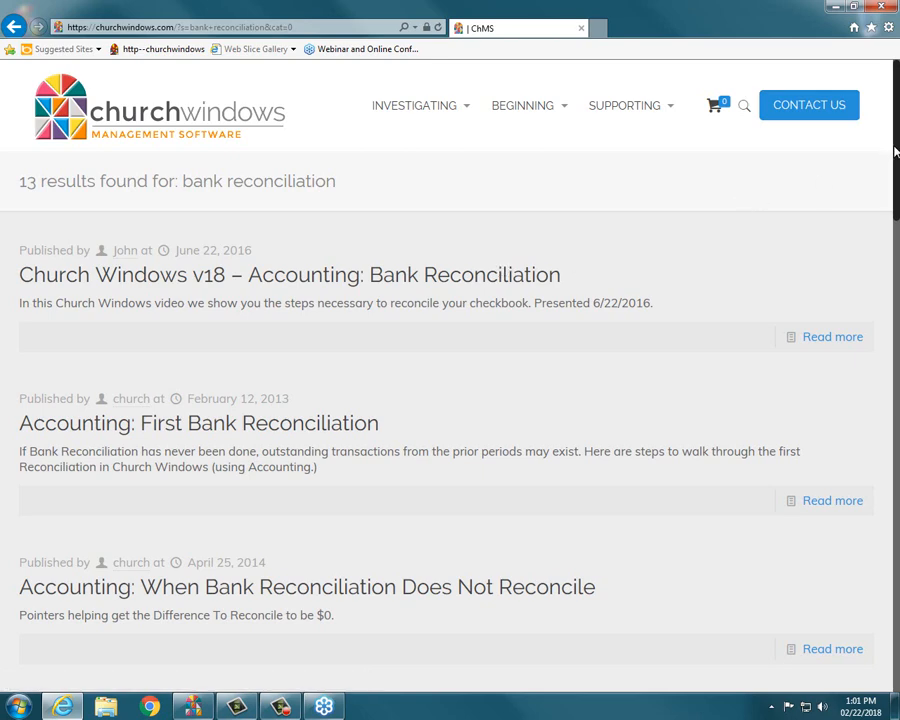
{"action": "scroll", "coordinate": [896, 147], "scroll_direction": "down", "scroll_amount": 1}
{"action": "scroll", "coordinate": [450, 400], "scroll_direction": "down", "scroll_amount": 3}
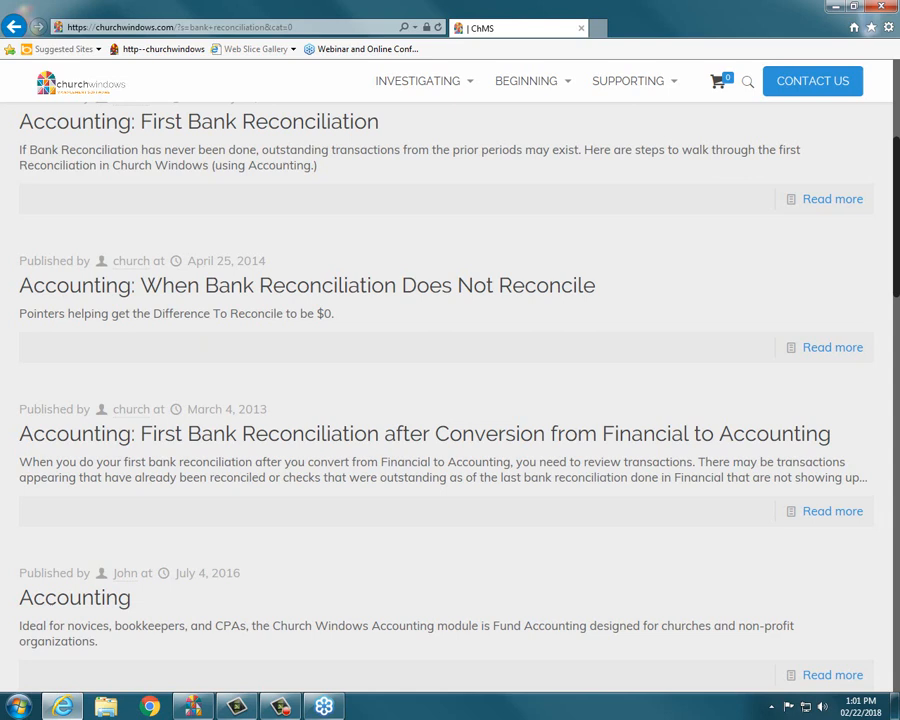
Step: Close the browser and open the Accounting module of Church Windows
{"action": "left_click", "coordinate": [884, 10]}
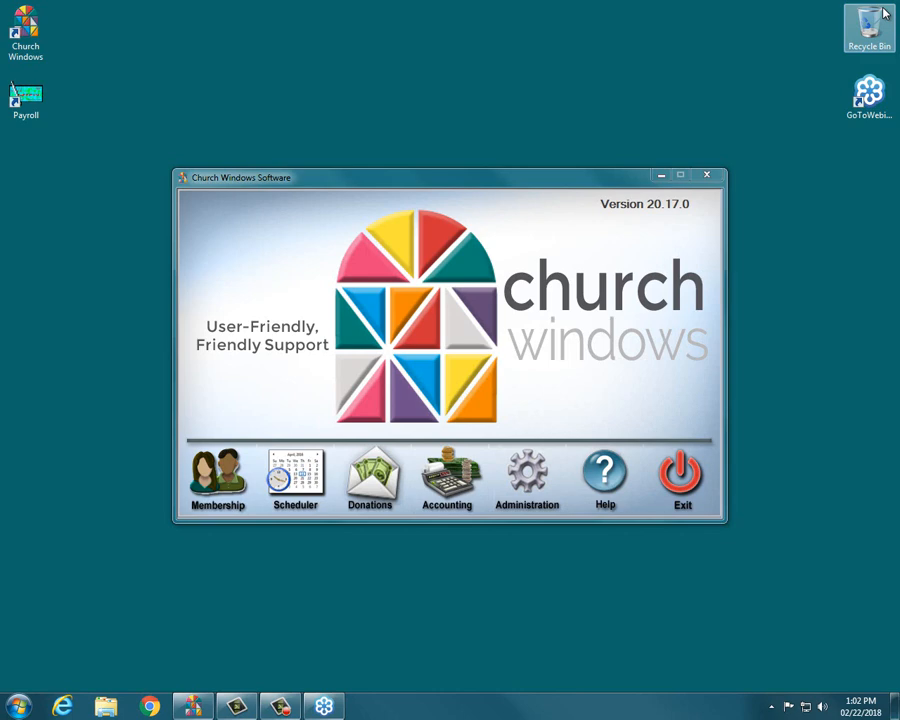
{"action": "left_click", "coordinate": [450, 500]}
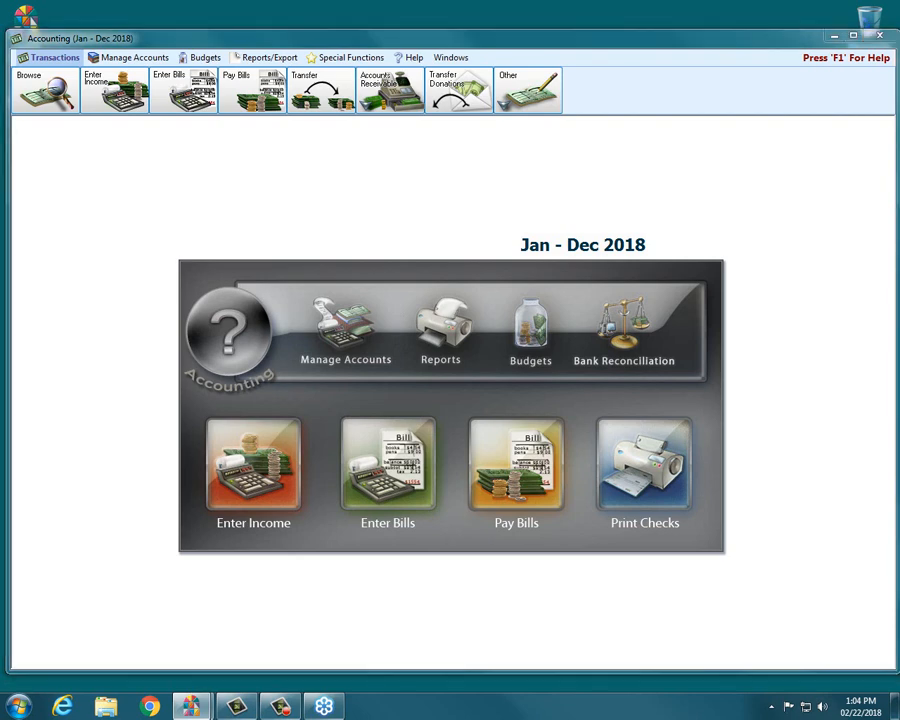
{"action": "mouse_move", "coordinate": [582, 280]}
{"action": "left_mouse_down"}
{"action": "mouse_move", "coordinate": [678, 272]}
{"action": "mouse_move", "coordinate": [714, 357]}
{"action": "mouse_move", "coordinate": [595, 378]}
{"action": "mouse_move", "coordinate": [565, 295]}
{"action": "mouse_move", "coordinate": [590, 280]}
{"action": "left_mouse_up"}
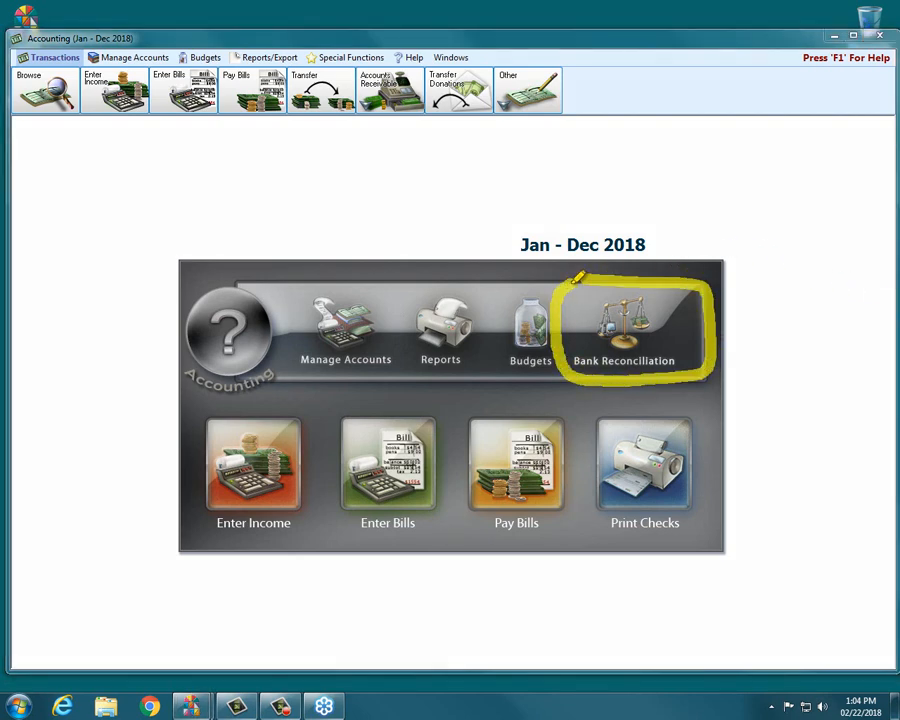
{"action": "mouse_move", "coordinate": [299, 59]}
{"action": "left_mouse_down"}
{"action": "mouse_move", "coordinate": [438, 58]}
{"action": "mouse_move", "coordinate": [326, 53]}
{"action": "mouse_move", "coordinate": [427, 56]}
{"action": "left_mouse_up"}
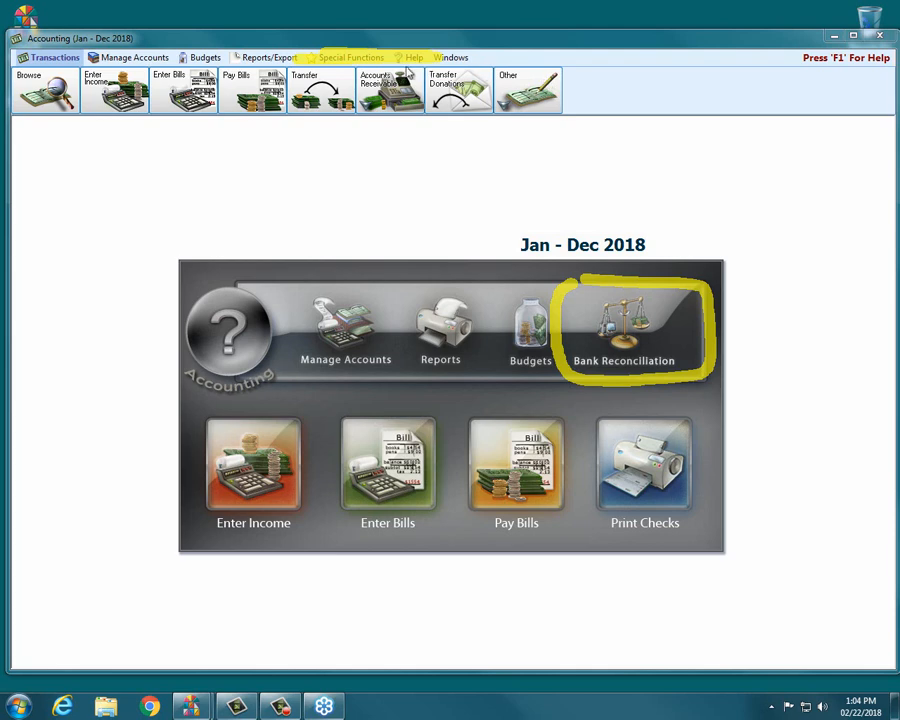
{"action": "left_click", "coordinate": [377, 58]}
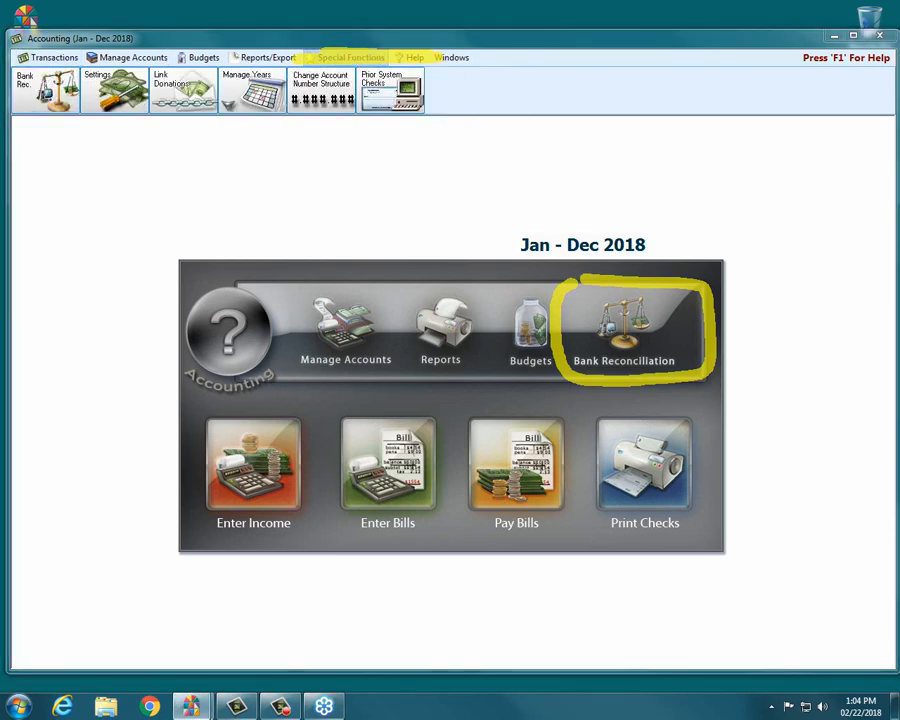
{"action": "mouse_move", "coordinate": [38, 61]}
{"action": "left_mouse_down"}
{"action": "mouse_move", "coordinate": [99, 129]}
{"action": "mouse_move", "coordinate": [4, 125]}
{"action": "mouse_move", "coordinate": [12, 66]}
{"action": "left_mouse_up"}
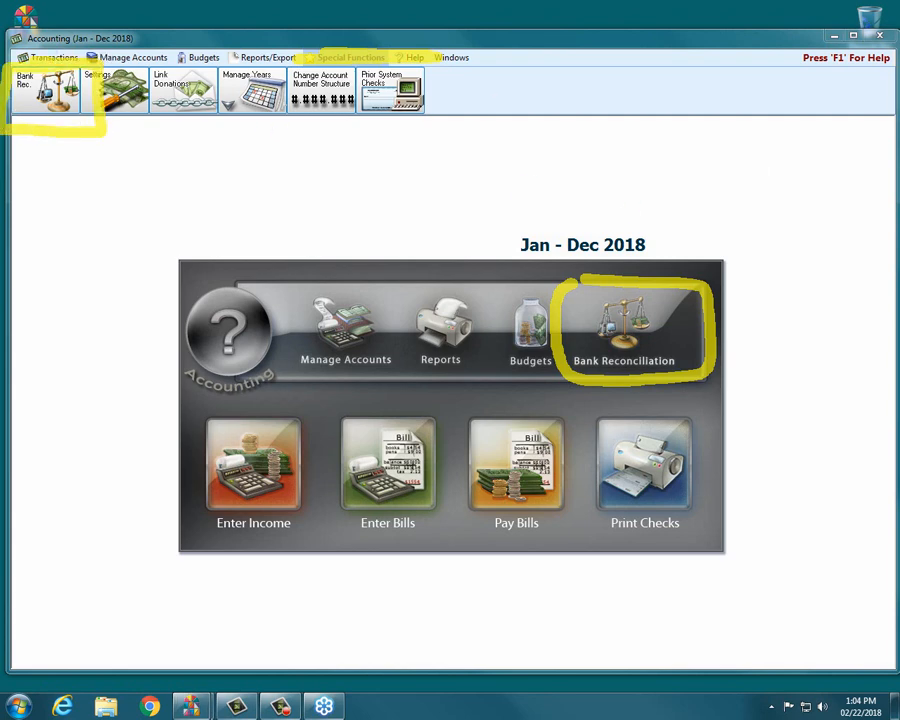
{"action": "key", "text": "Escape"}
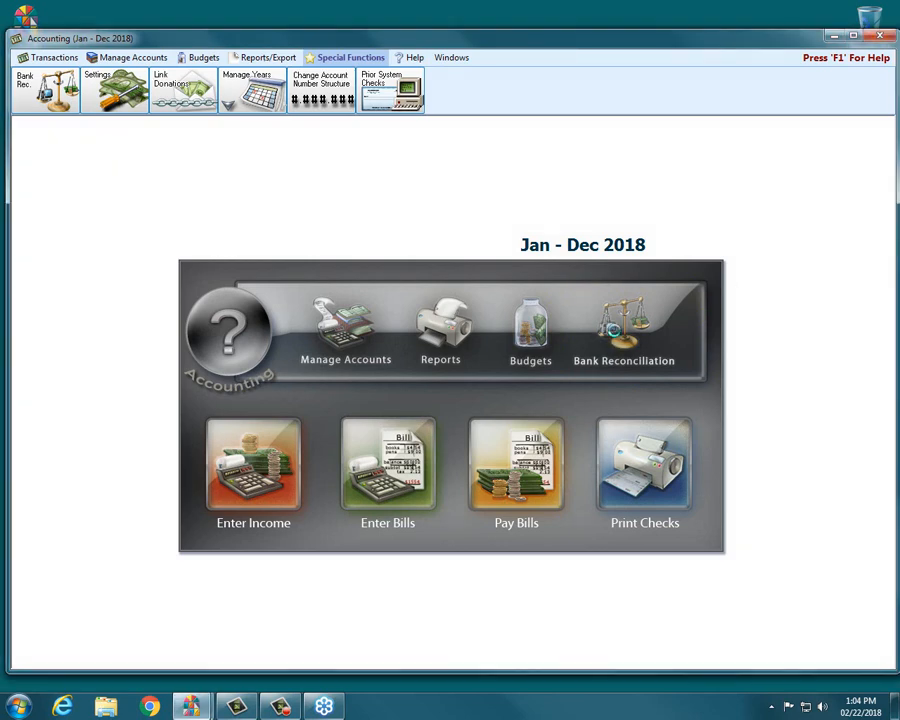
Step: Open Bank Reconciliation and choose Huntington Bank Checking as the asset account
{"action": "left_click", "coordinate": [618, 337]}
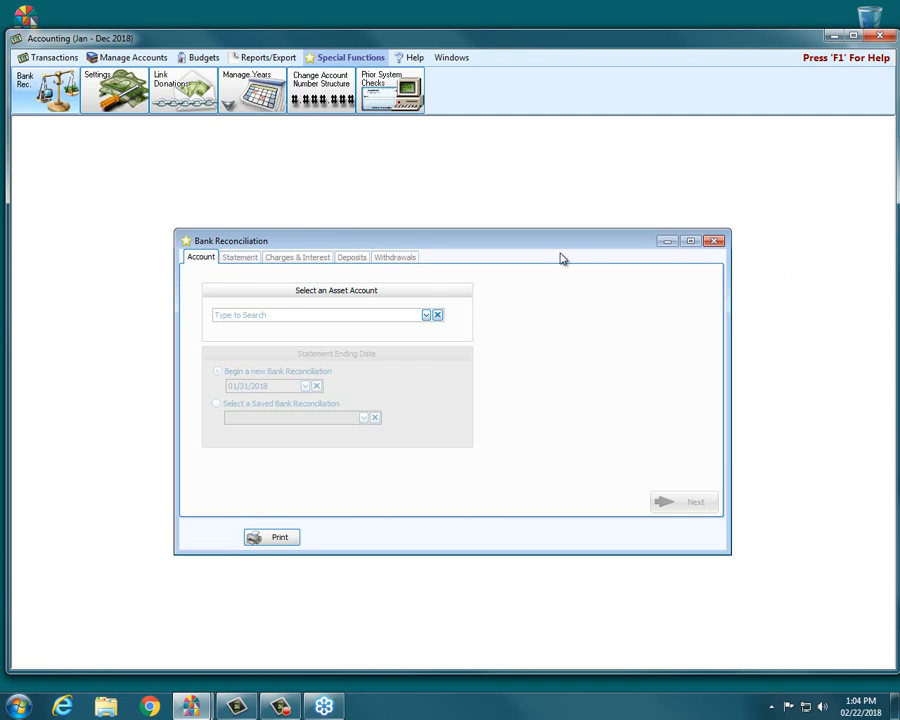
{"action": "left_click", "coordinate": [426, 316]}
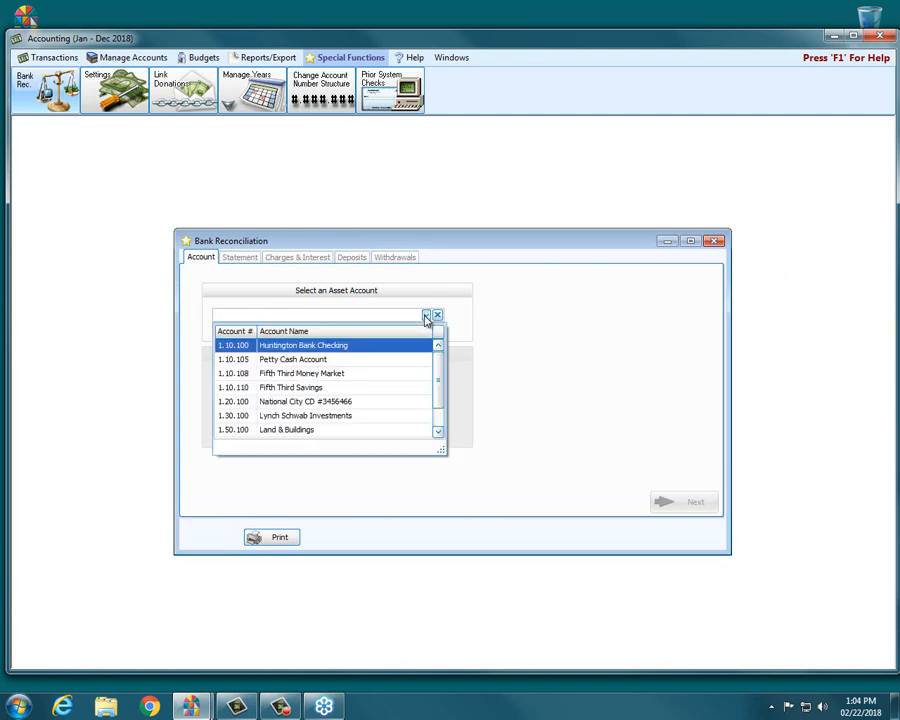
{"action": "left_click", "coordinate": [299, 345]}
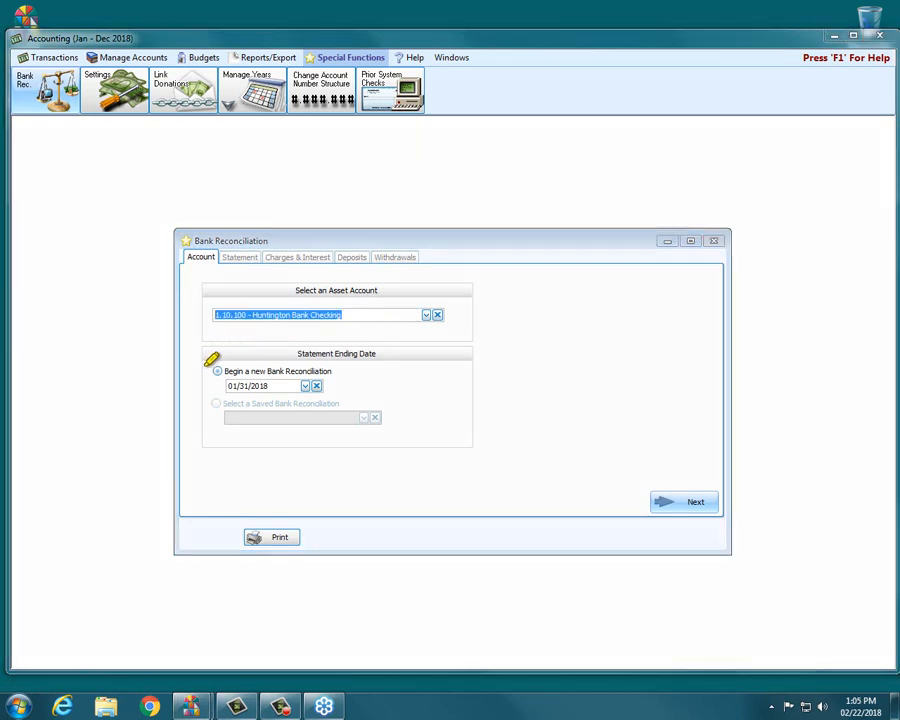
{"action": "left_click_drag", "start_coordinate": [214, 370], "coordinate": [318, 371]}
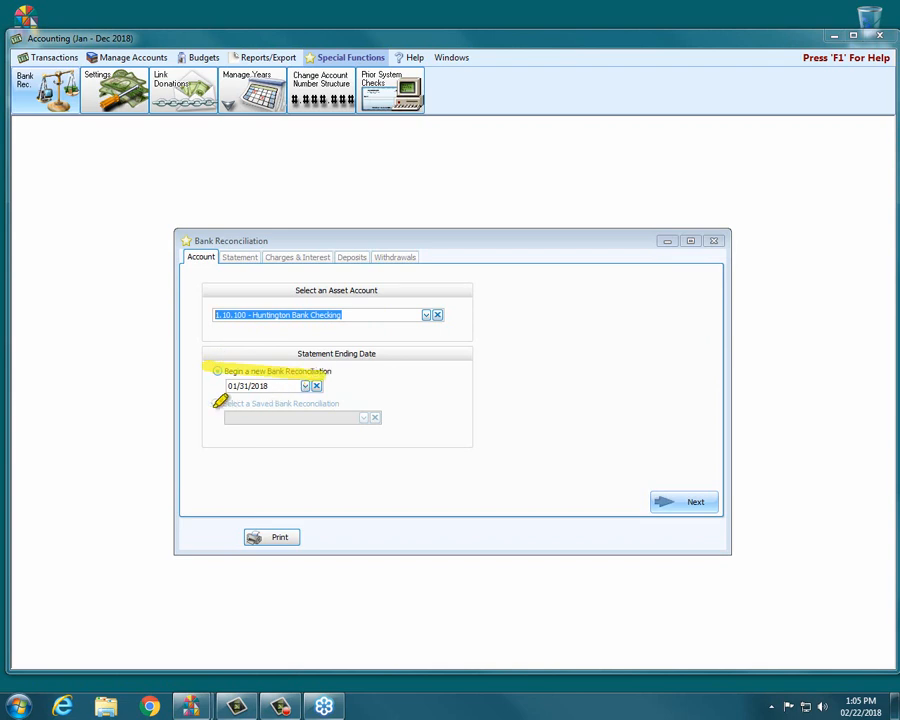
{"action": "left_click_drag", "start_coordinate": [214, 403], "coordinate": [346, 403]}
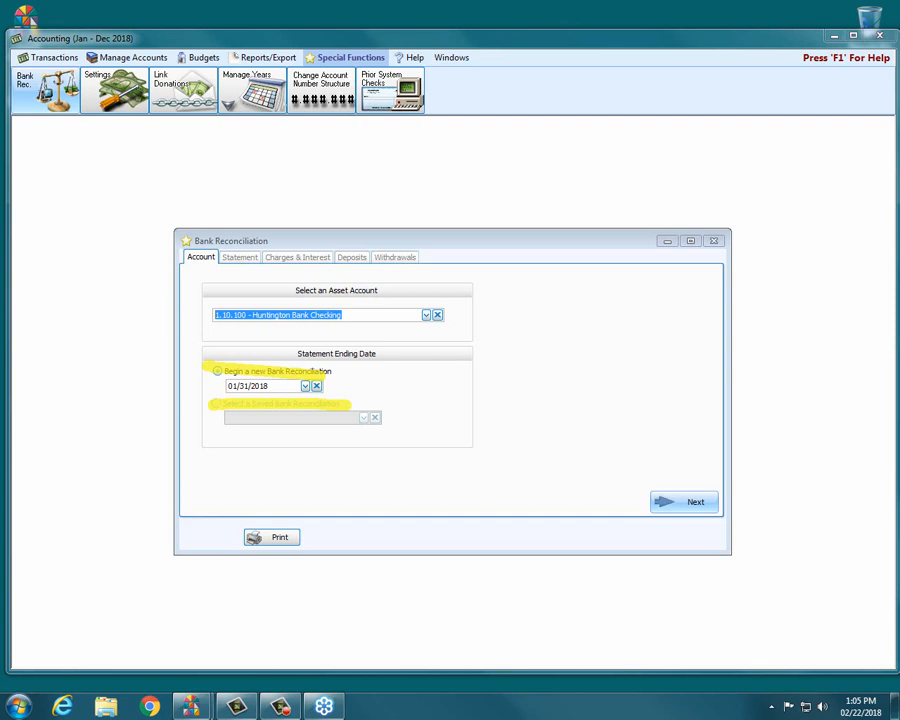
{"action": "key", "text": "Escape"}
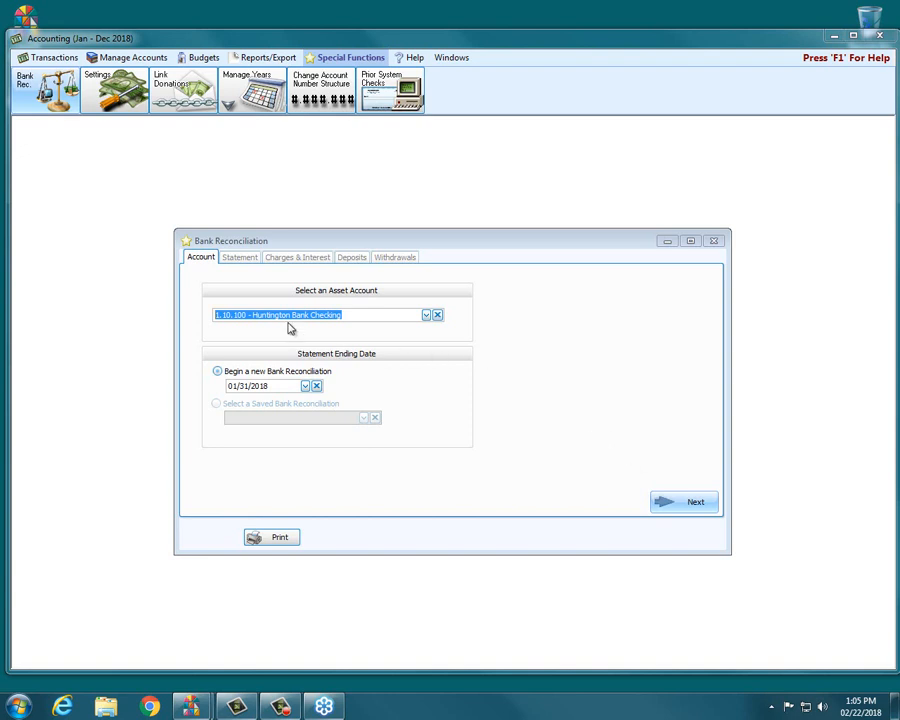
Step: Begin the new bank reconciliation with the 01/31/2018 statement ending date
{"action": "left_click", "coordinate": [686, 503]}
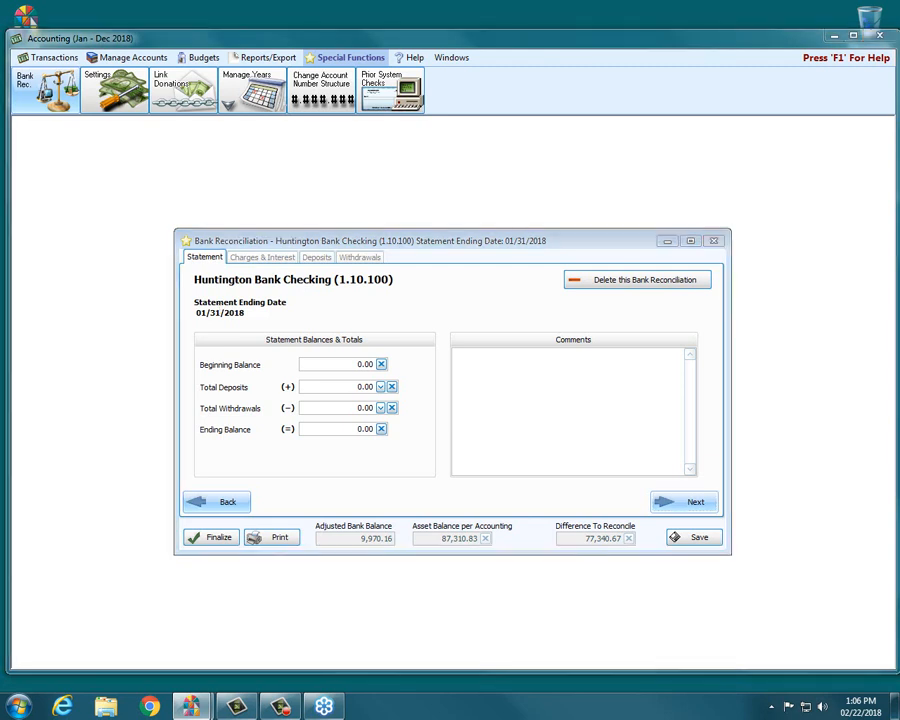
{"action": "mouse_move", "coordinate": [530, 262]}
{"action": "left_mouse_down"}
{"action": "mouse_move", "coordinate": [693, 256]}
{"action": "mouse_move", "coordinate": [731, 281]}
{"action": "mouse_move", "coordinate": [631, 299]}
{"action": "mouse_move", "coordinate": [538, 285]}
{"action": "mouse_move", "coordinate": [611, 252]}
{"action": "left_mouse_up"}
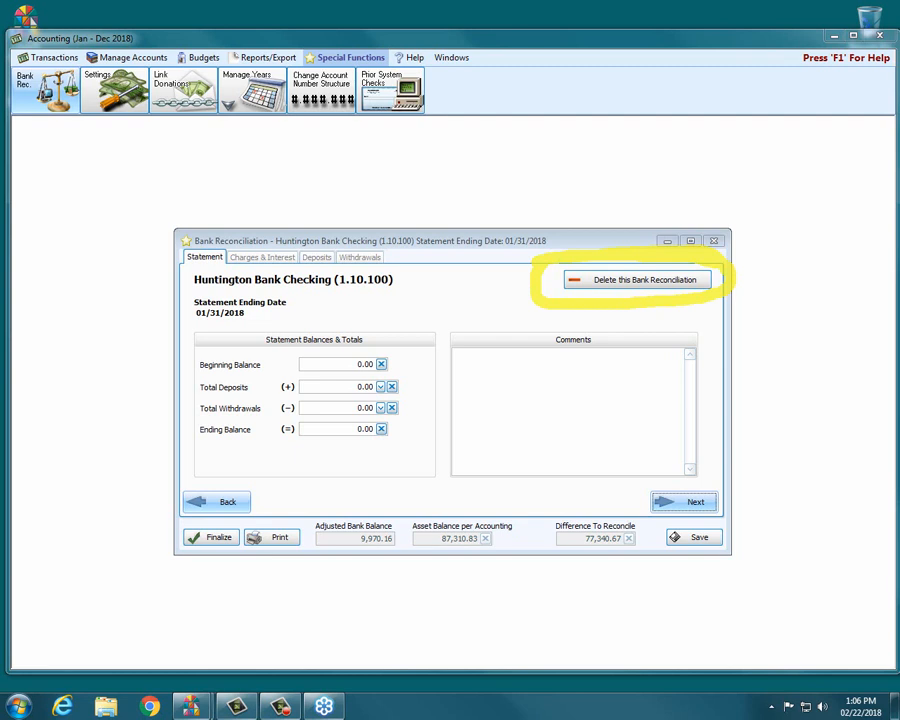
{"action": "key", "text": "Escape"}
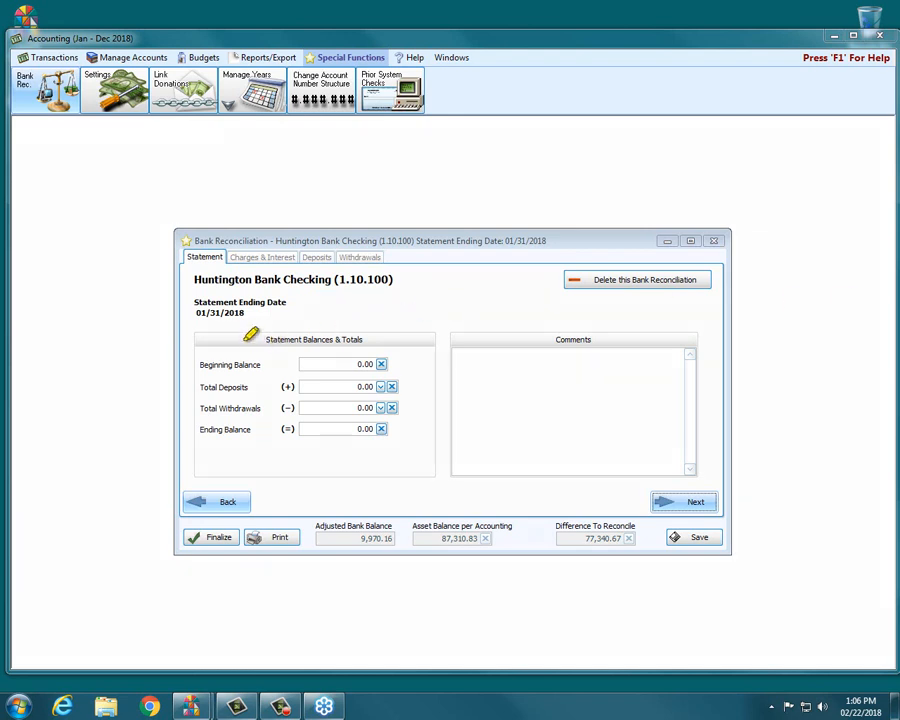
{"action": "left_click_drag", "start_coordinate": [243, 340], "coordinate": [367, 339]}
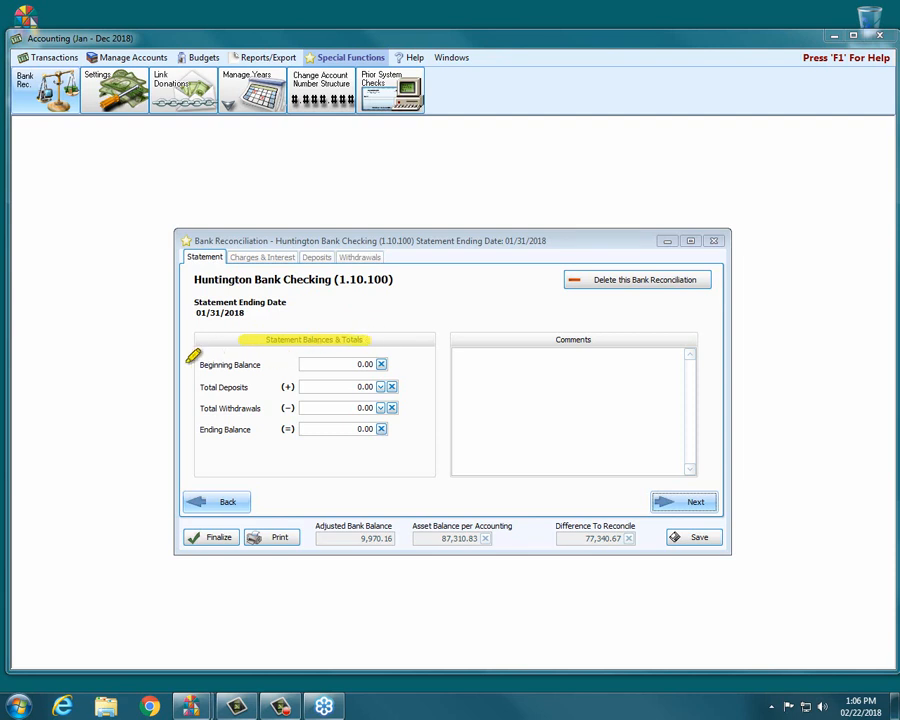
{"action": "left_click_drag", "start_coordinate": [188, 364], "coordinate": [296, 364]}
{"action": "left_click_drag", "start_coordinate": [199, 386], "coordinate": [246, 386]}
{"action": "mouse_move", "coordinate": [200, 408]}
{"action": "left_mouse_down"}
{"action": "mouse_move", "coordinate": [262, 408]}
{"action": "mouse_move", "coordinate": [280, 428]}
{"action": "left_mouse_up"}
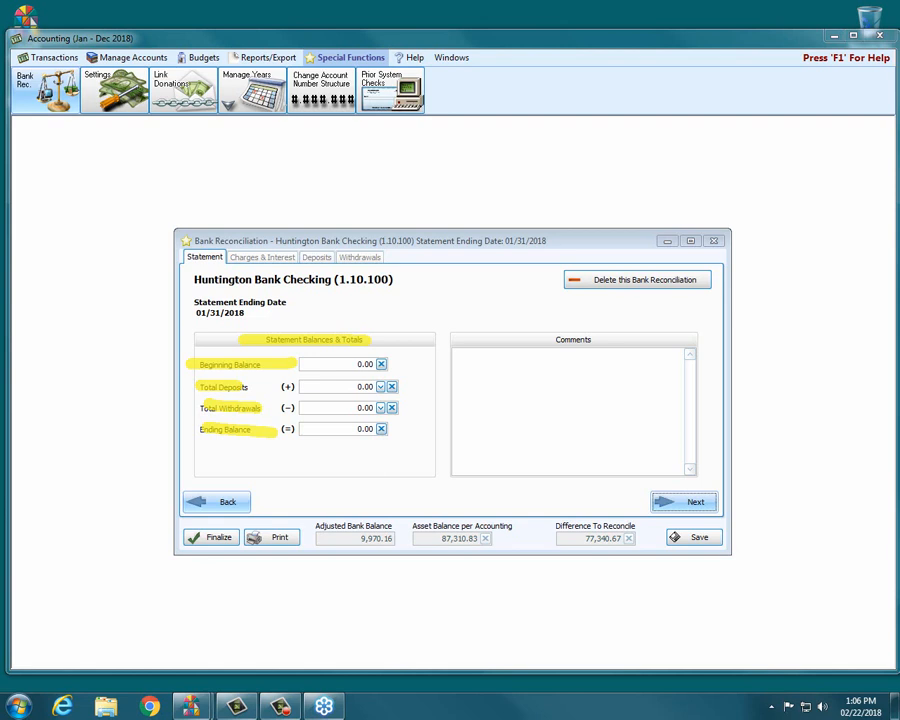
{"action": "key", "text": "Escape"}
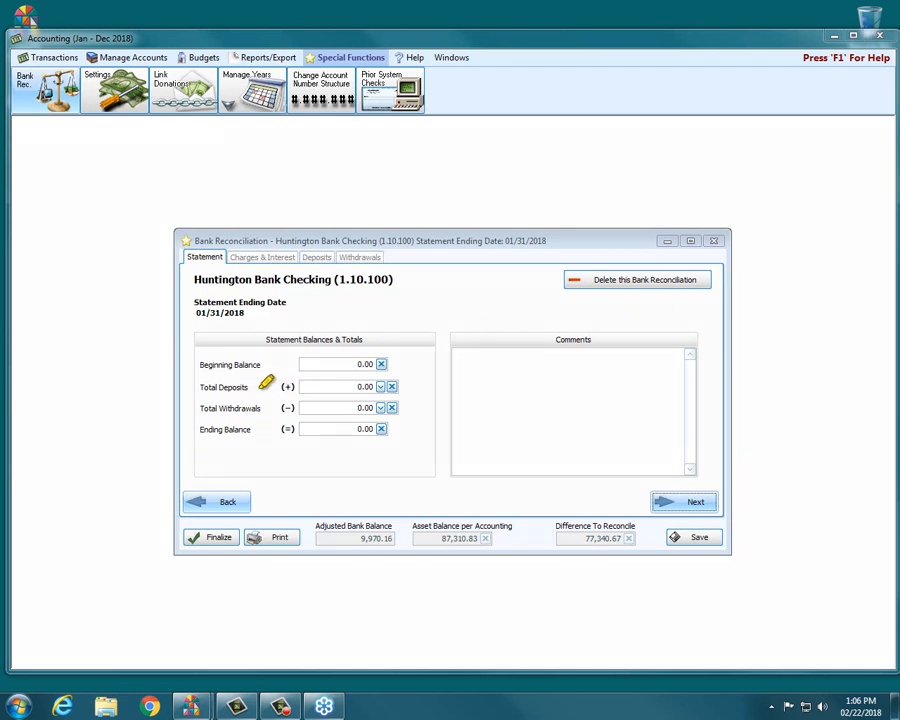
{"action": "mouse_move", "coordinate": [268, 387]}
{"action": "left_mouse_down"}
{"action": "mouse_move", "coordinate": [302, 387]}
{"action": "mouse_move", "coordinate": [300, 408]}
{"action": "mouse_move", "coordinate": [345, 430]}
{"action": "left_mouse_up"}
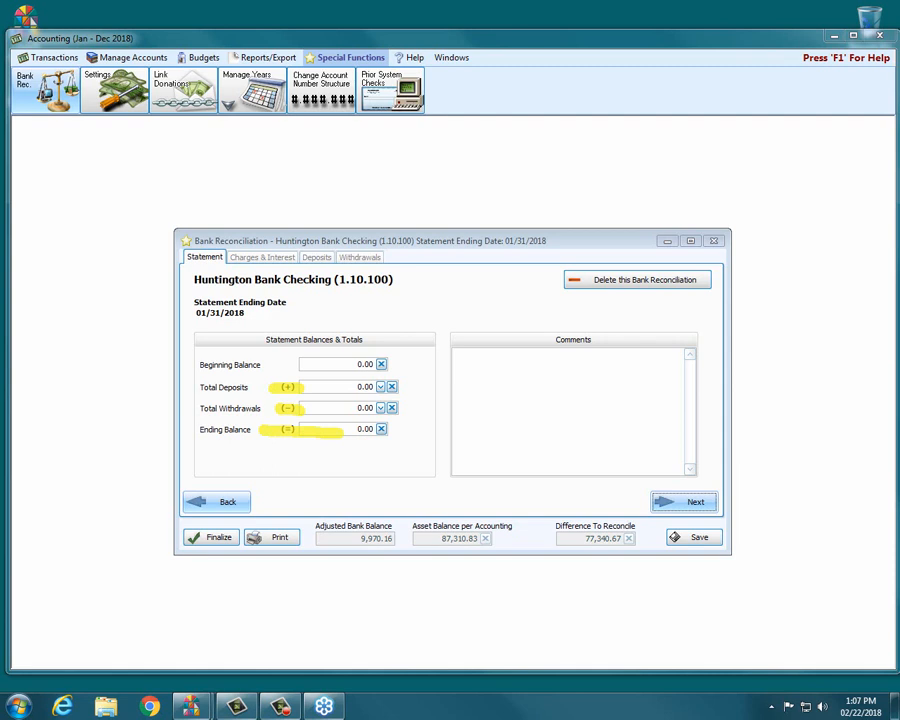
{"action": "key", "text": "Escape"}
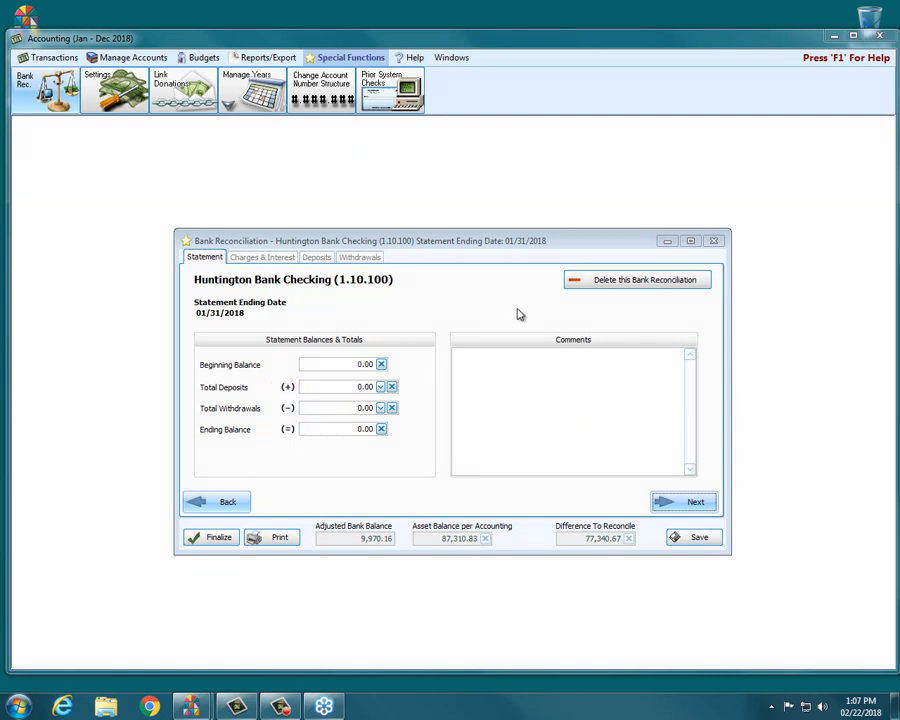
Step: Set the statement's beginning balance to 77,340.67 and its total deposits to 24,706.38
{"action": "left_click", "coordinate": [330, 364]}
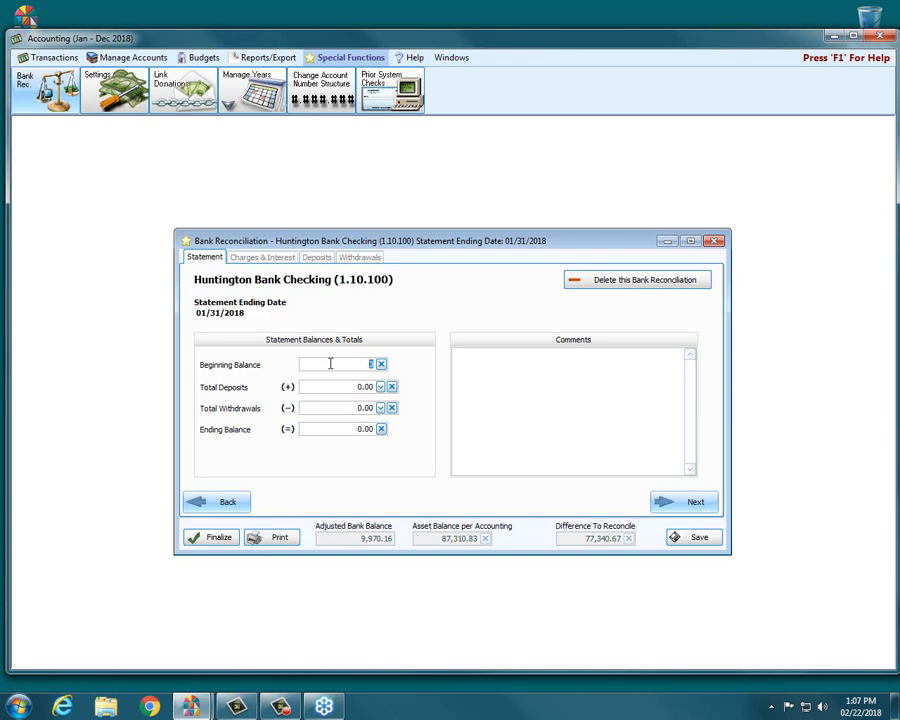
{"action": "type", "text": "77340.67"}
{"action": "key", "text": "Tab"}
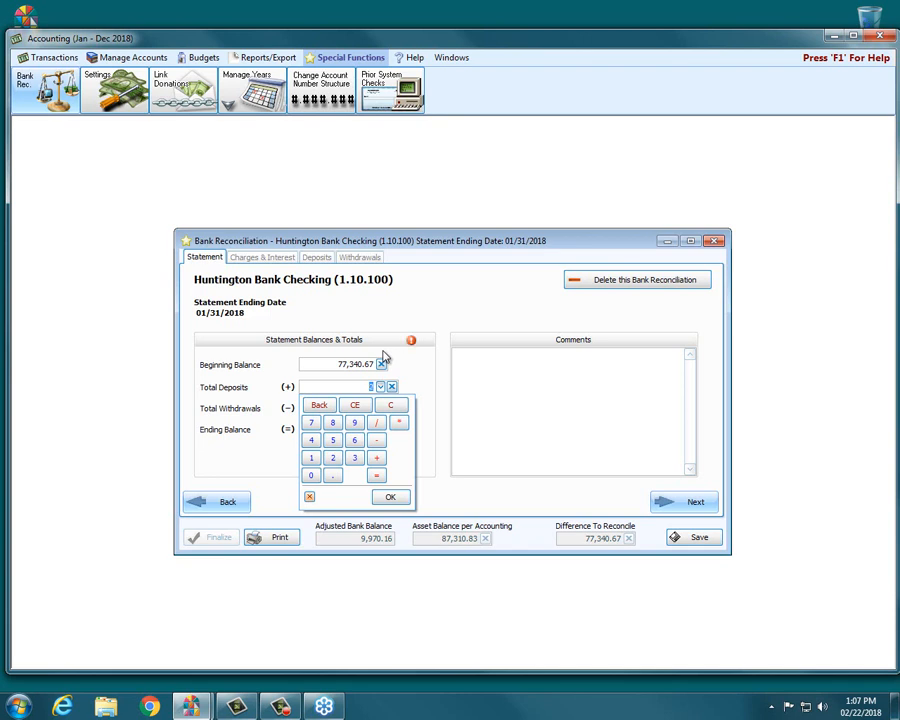
{"action": "type", "text": "706.38"}
{"action": "key", "text": "Return"}
{"action": "key", "text": "Tab"}
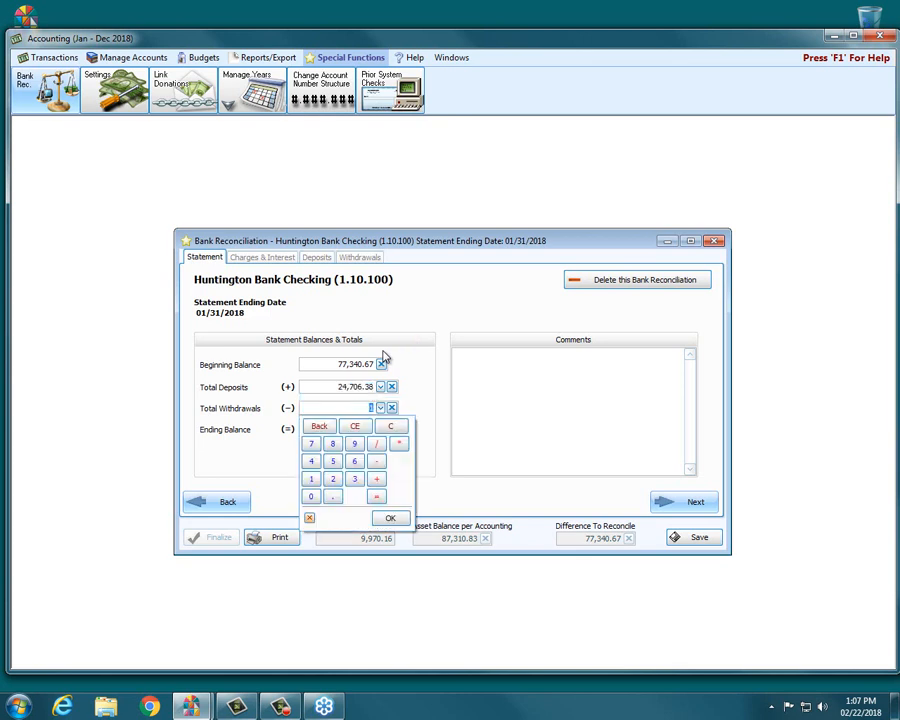
Step: Set the statement's total withdrawals to 11,558.51 and its ending balance to 90488.54
{"action": "type", "text": "115"}
{"action": "type", "text": "55"}
{"action": "type", "text": "8.51"}
{"action": "left_click", "coordinate": [231, 433]}
{"action": "left_click", "coordinate": [334, 430]}
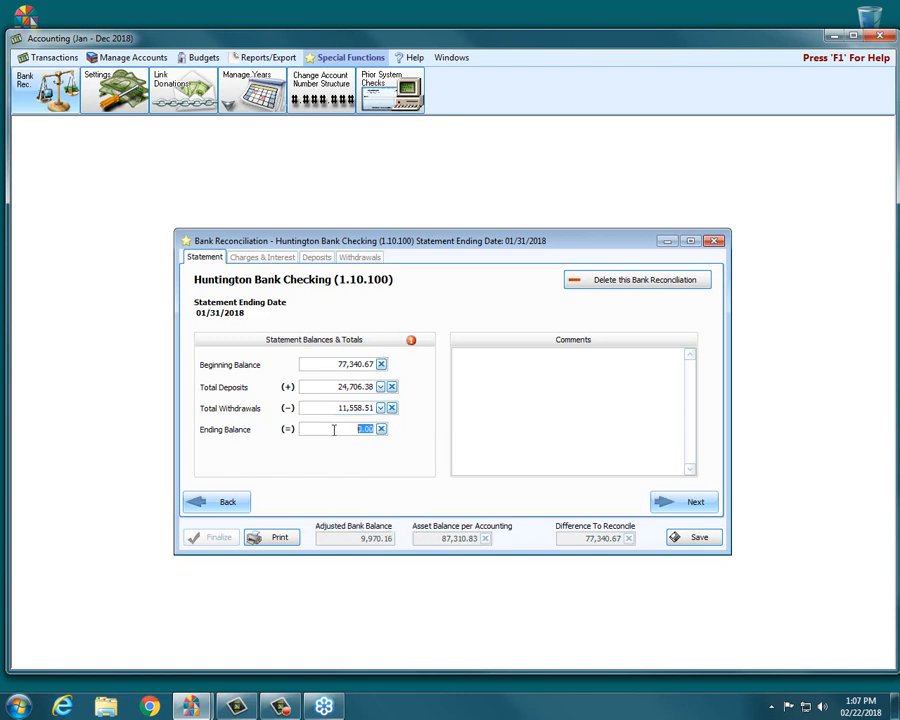
{"action": "type", "text": "90"}
{"action": "key", "text": "BackSpace"}
{"action": "type", "text": "0488.54"}
{"action": "key", "text": "Tab"}
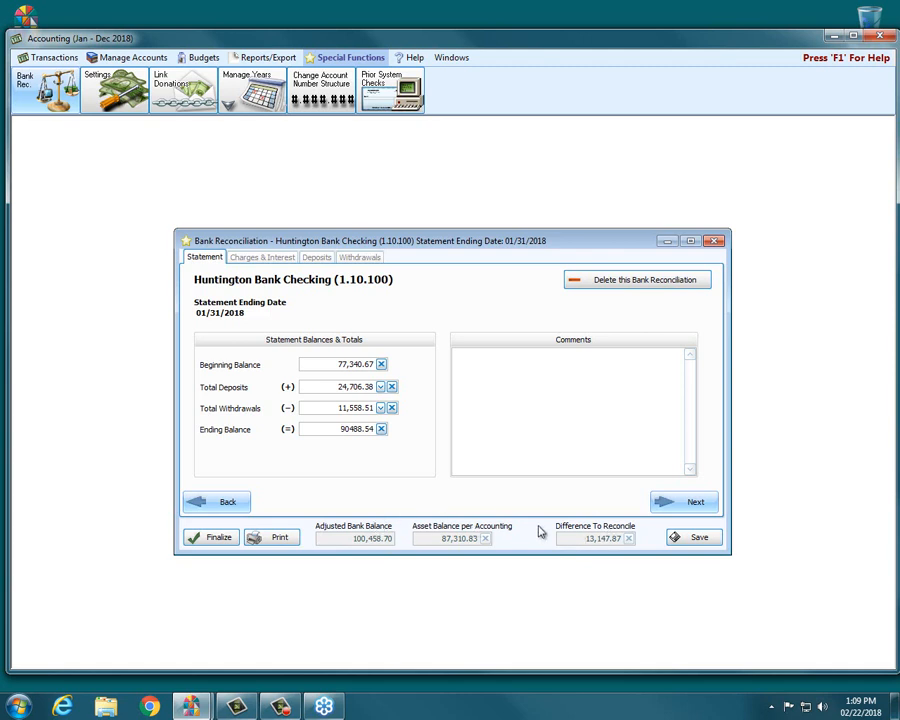
Step: Start an interest credit line in Charges & Interest using the income account 4.10.275 - Interest - Checking & Saving
{"action": "left_click", "coordinate": [674, 502]}
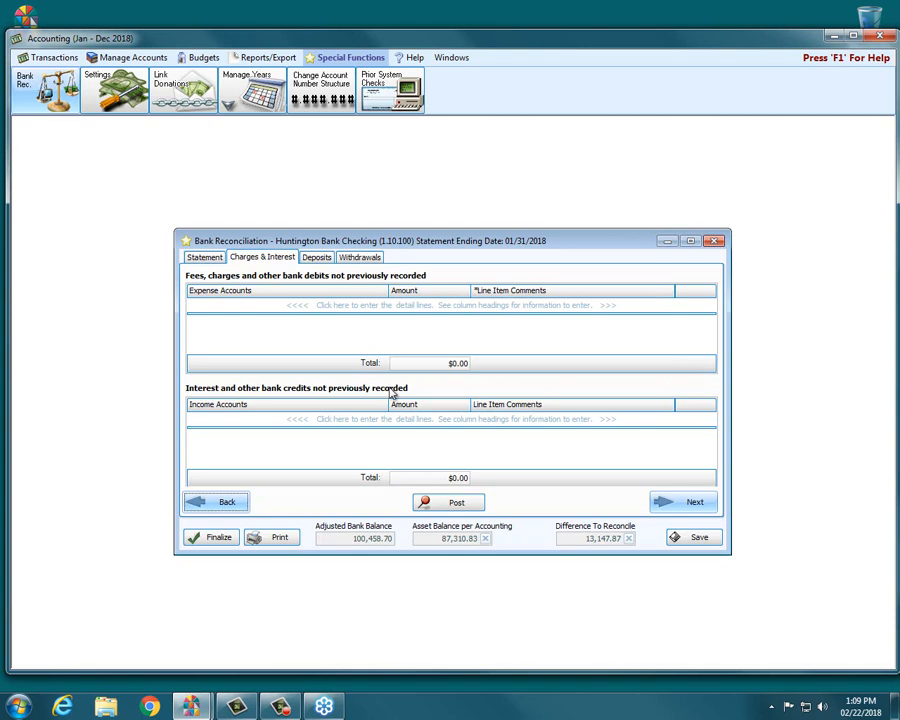
{"action": "left_click", "coordinate": [252, 421]}
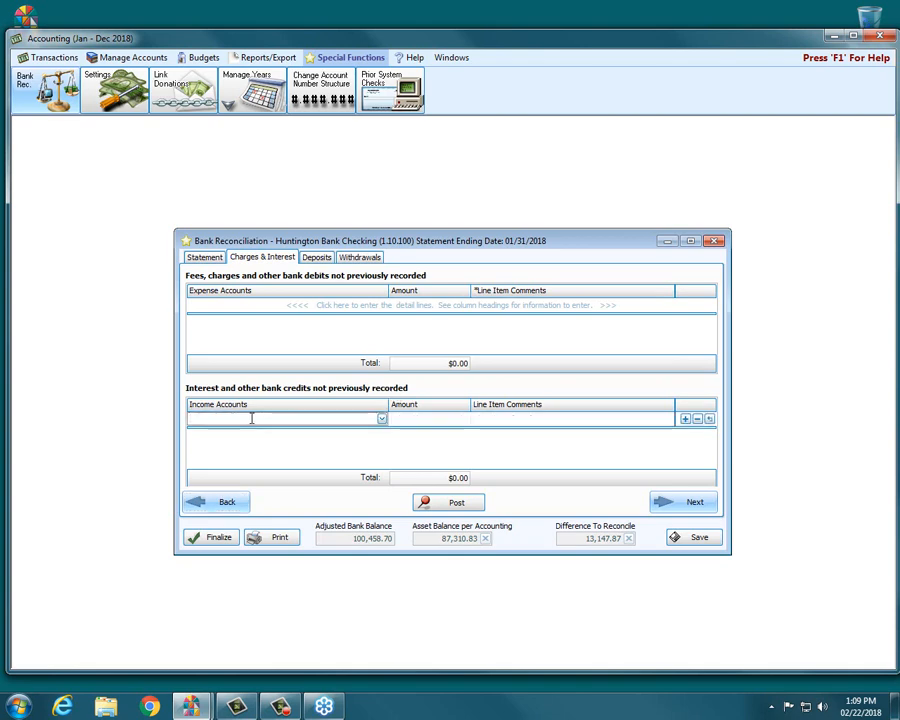
{"action": "type", "text": "inte"}
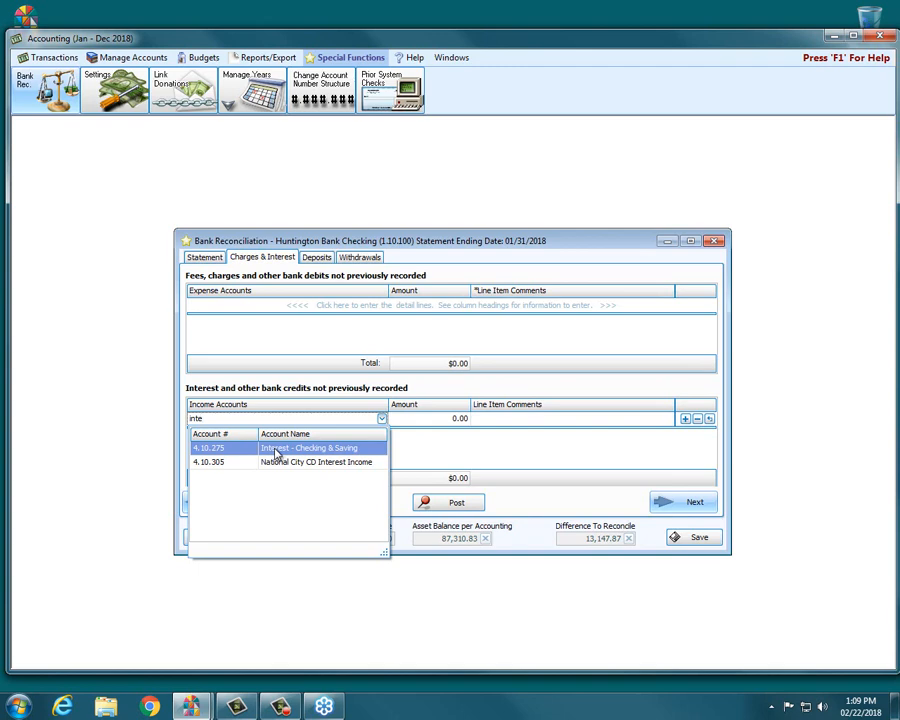
{"action": "left_click", "coordinate": [277, 449]}
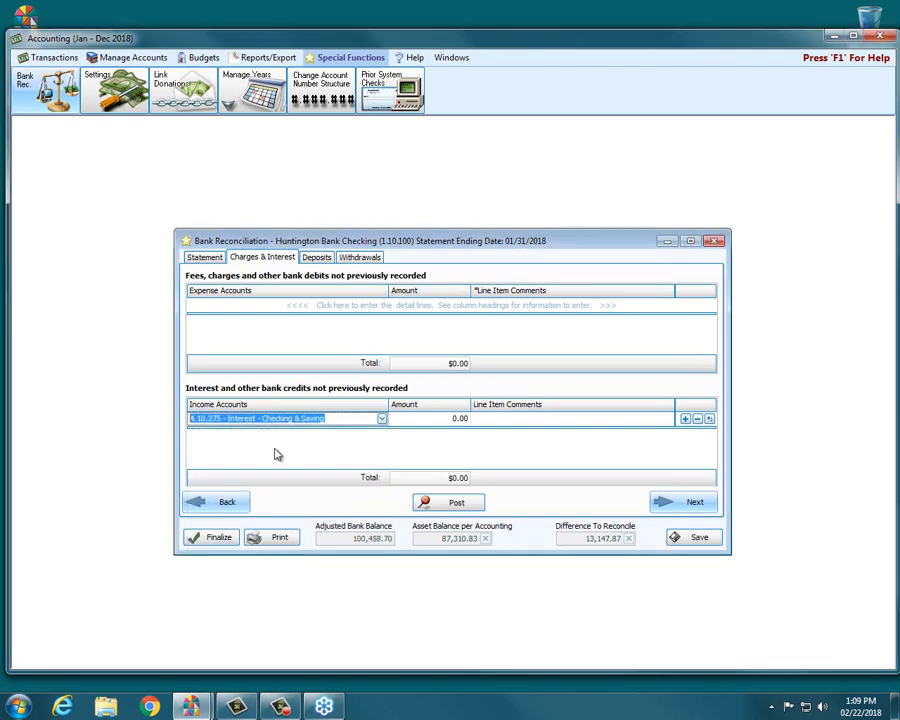
Step: Set the interest line's amount to 1.38 and post it to the accounting records
{"action": "left_click", "coordinate": [437, 419]}
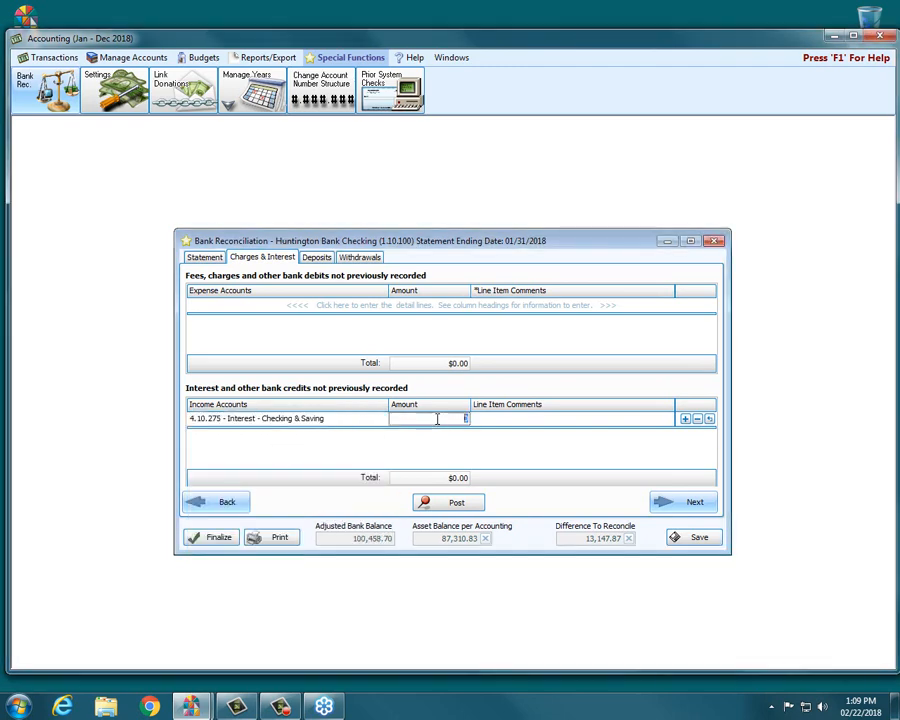
{"action": "type", "text": "1.38"}
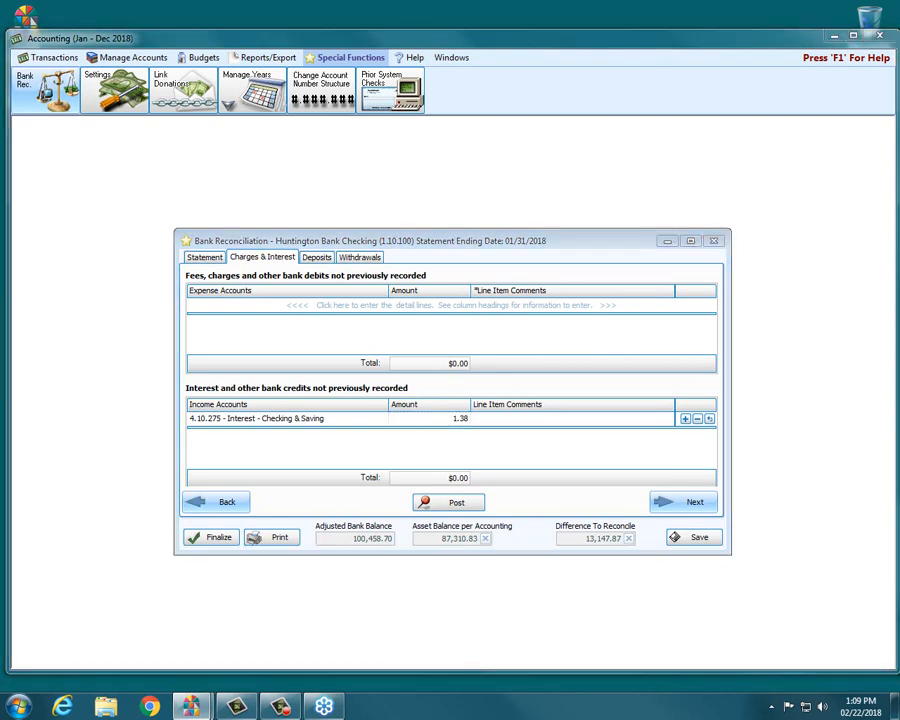
{"action": "mouse_move", "coordinate": [380, 489]}
{"action": "left_mouse_down"}
{"action": "mouse_move", "coordinate": [510, 480]}
{"action": "mouse_move", "coordinate": [518, 506]}
{"action": "mouse_move", "coordinate": [392, 506]}
{"action": "mouse_move", "coordinate": [442, 478]}
{"action": "left_mouse_up"}
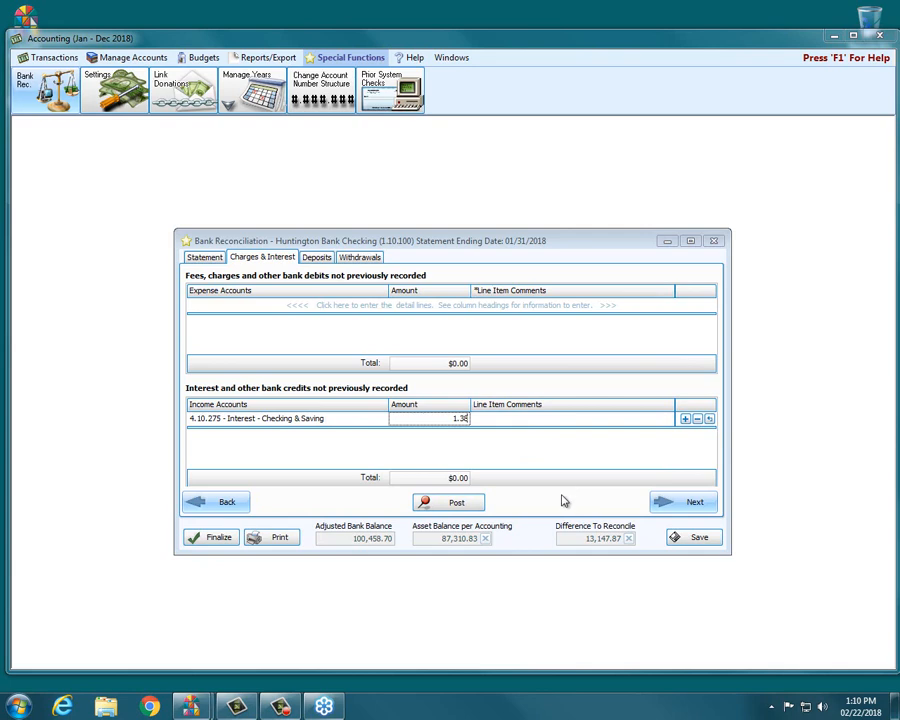
{"action": "left_click", "coordinate": [461, 508]}
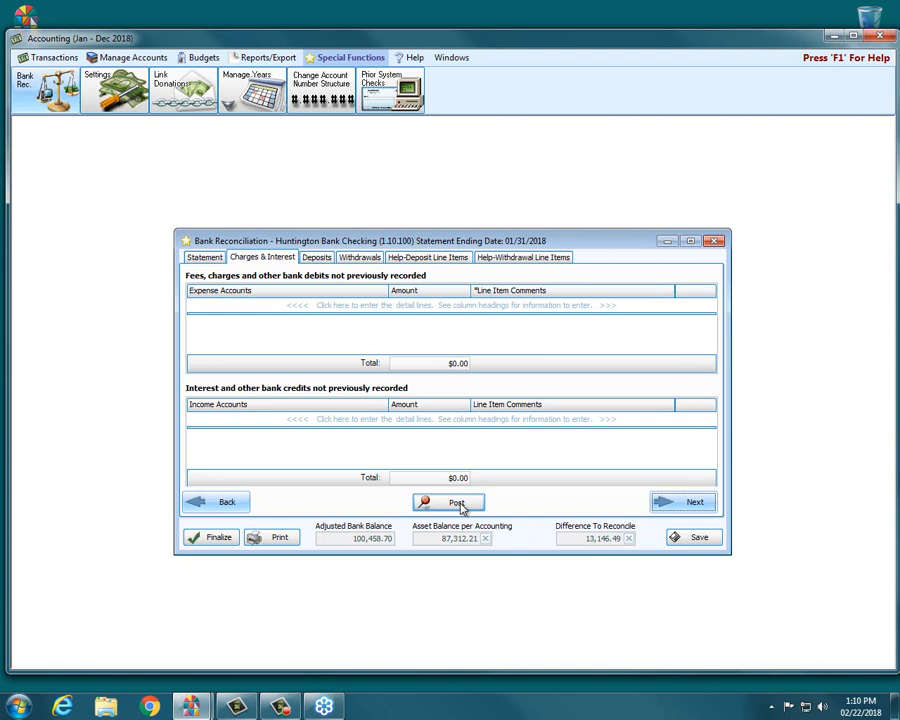
Step: Continue to the deposits list and examine the posted interest entry dated 01/31/2018
{"action": "left_click", "coordinate": [665, 503]}
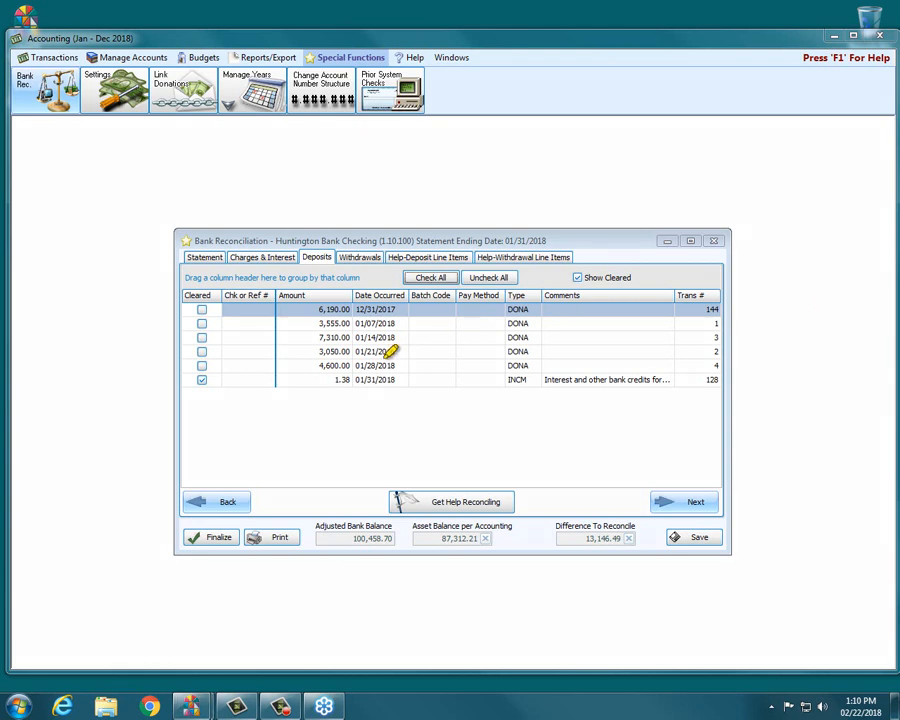
{"action": "mouse_move", "coordinate": [517, 376]}
{"action": "left_mouse_down"}
{"action": "mouse_move", "coordinate": [599, 376]}
{"action": "mouse_move", "coordinate": [196, 378]}
{"action": "mouse_move", "coordinate": [205, 376]}
{"action": "left_mouse_up"}
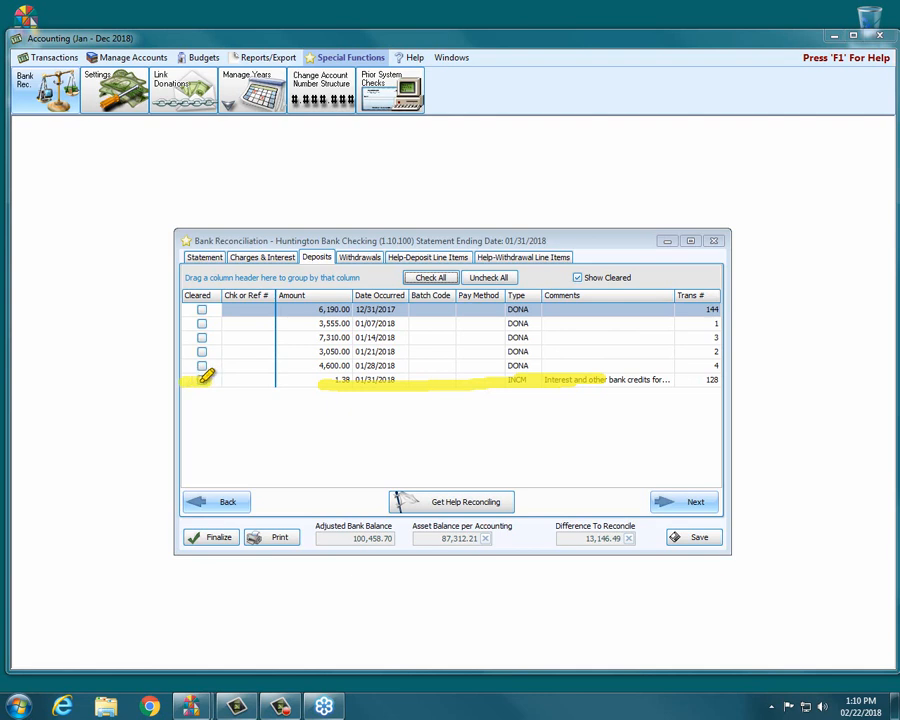
{"action": "left_click_drag", "start_coordinate": [314, 383], "coordinate": [521, 385]}
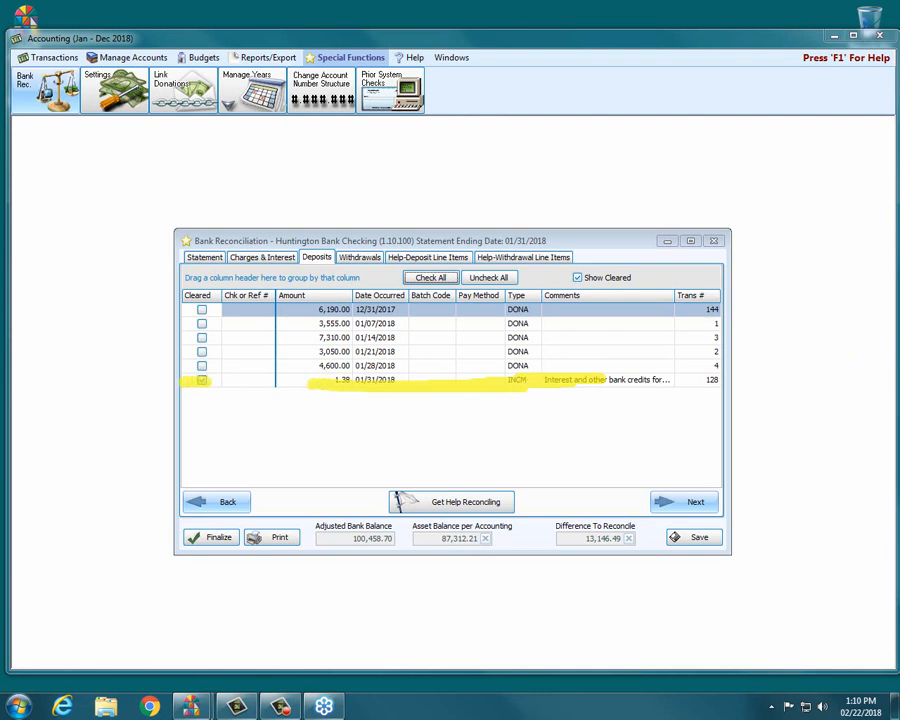
{"action": "key", "text": "Escape"}
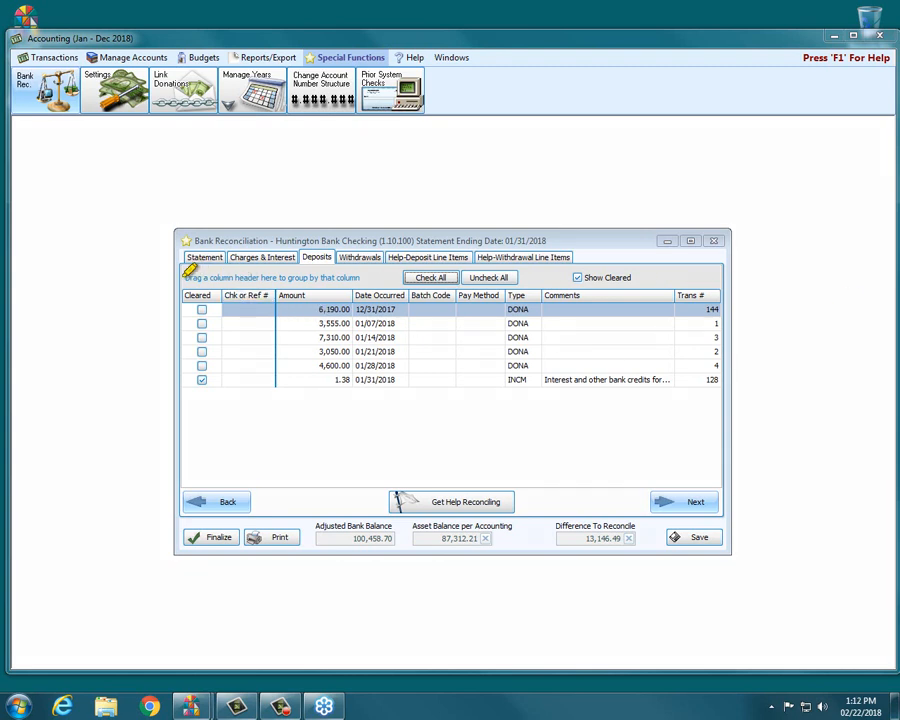
{"action": "mouse_move", "coordinate": [186, 277]}
{"action": "left_mouse_down"}
{"action": "mouse_move", "coordinate": [365, 277]}
{"action": "mouse_move", "coordinate": [32, 278]}
{"action": "left_mouse_up"}
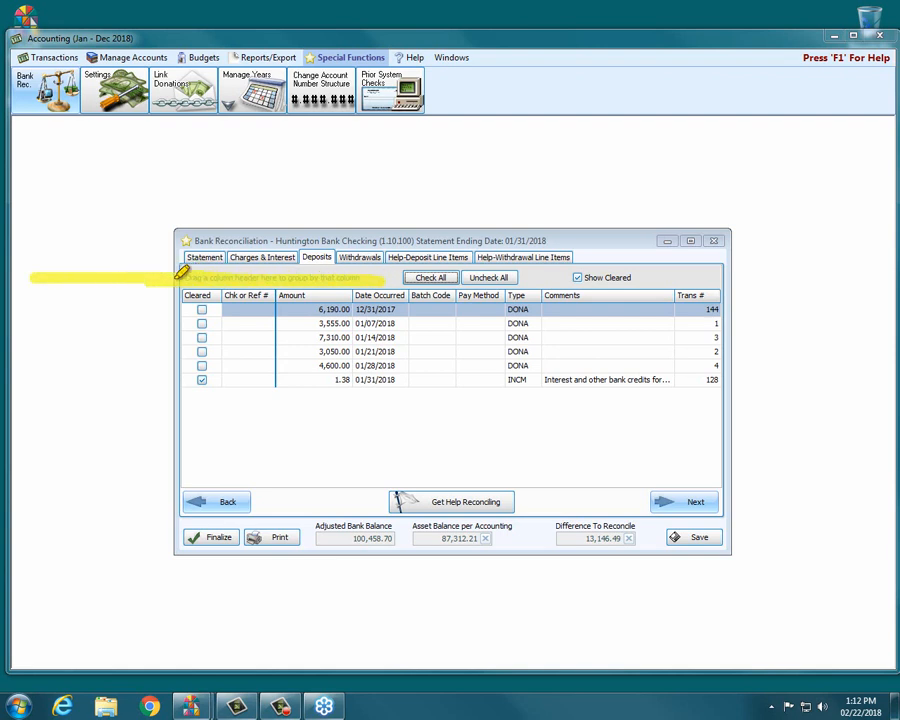
{"action": "mouse_move", "coordinate": [138, 240]}
{"action": "left_mouse_down"}
{"action": "mouse_move", "coordinate": [167, 264]}
{"action": "mouse_move", "coordinate": [143, 302]}
{"action": "left_mouse_up"}
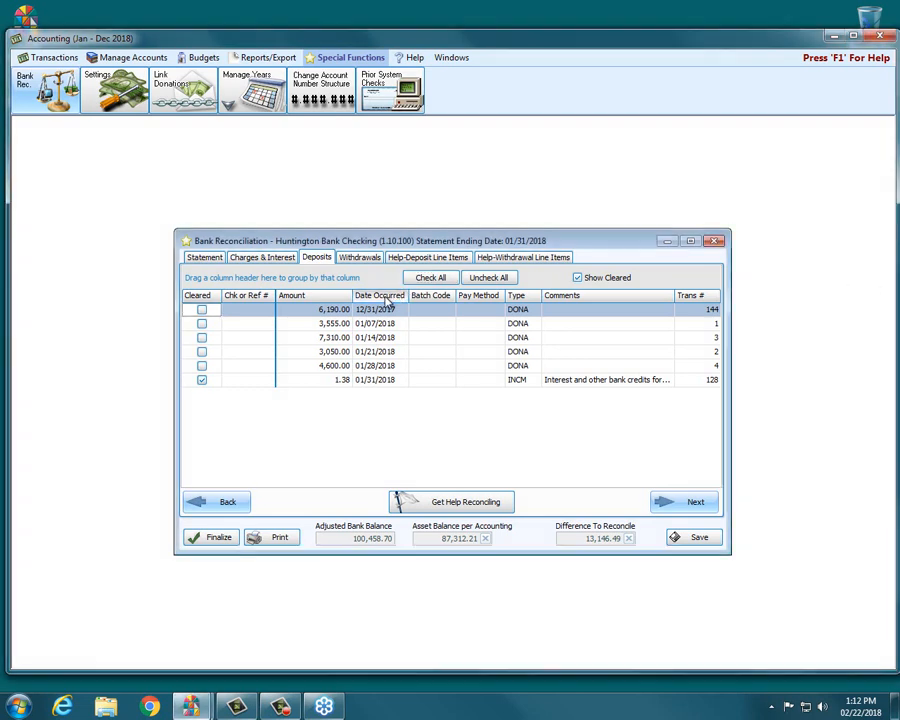
Step: Group the deposits by Date Occurred and examine the transactions inside the 12/31/2017 through 01/21/2018 groups, collapsing them again
{"action": "left_click_drag", "start_coordinate": [387, 298], "coordinate": [242, 281]}
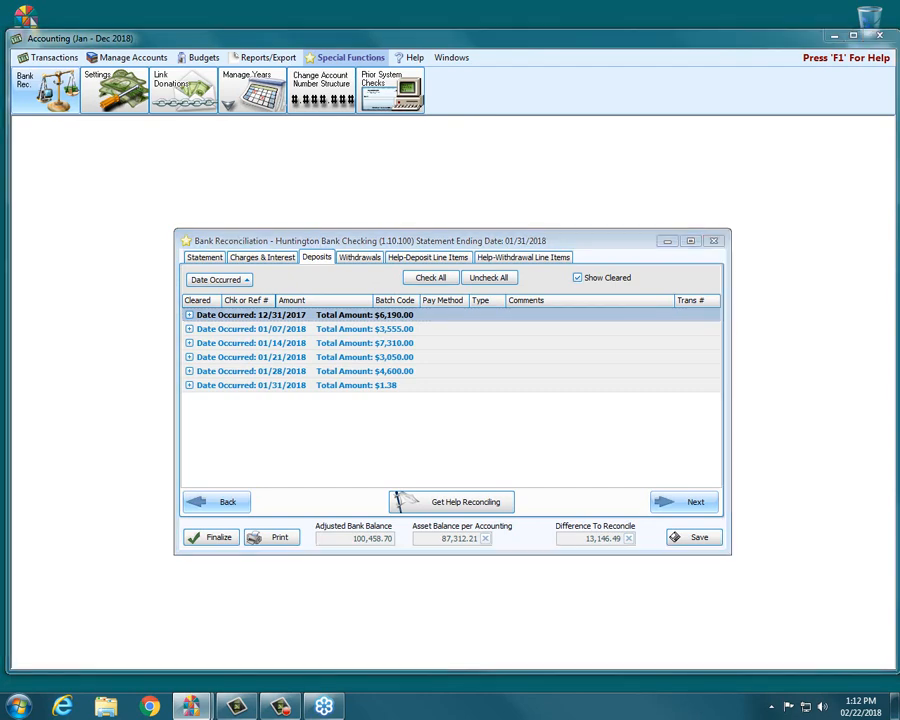
{"action": "left_click_drag", "start_coordinate": [394, 307], "coordinate": [426, 338]}
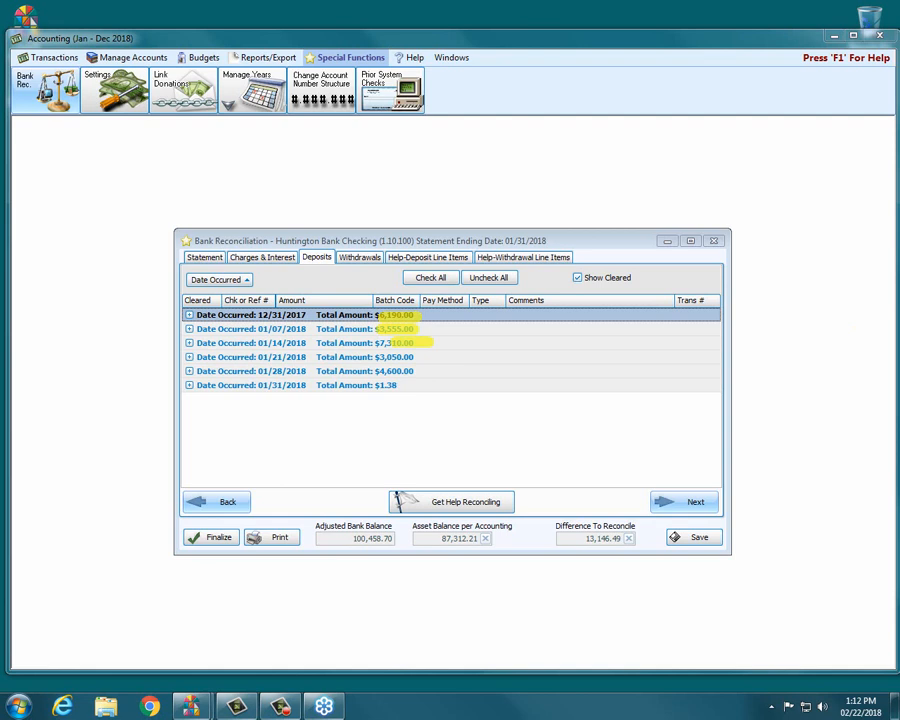
{"action": "key", "text": "Escape"}
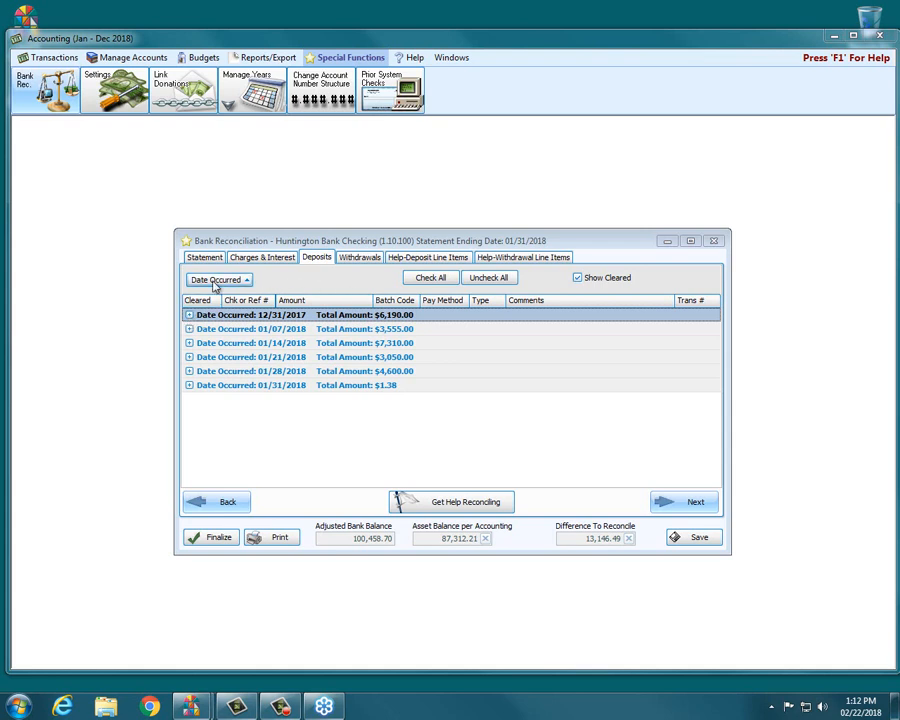
{"action": "left_click", "coordinate": [190, 315]}
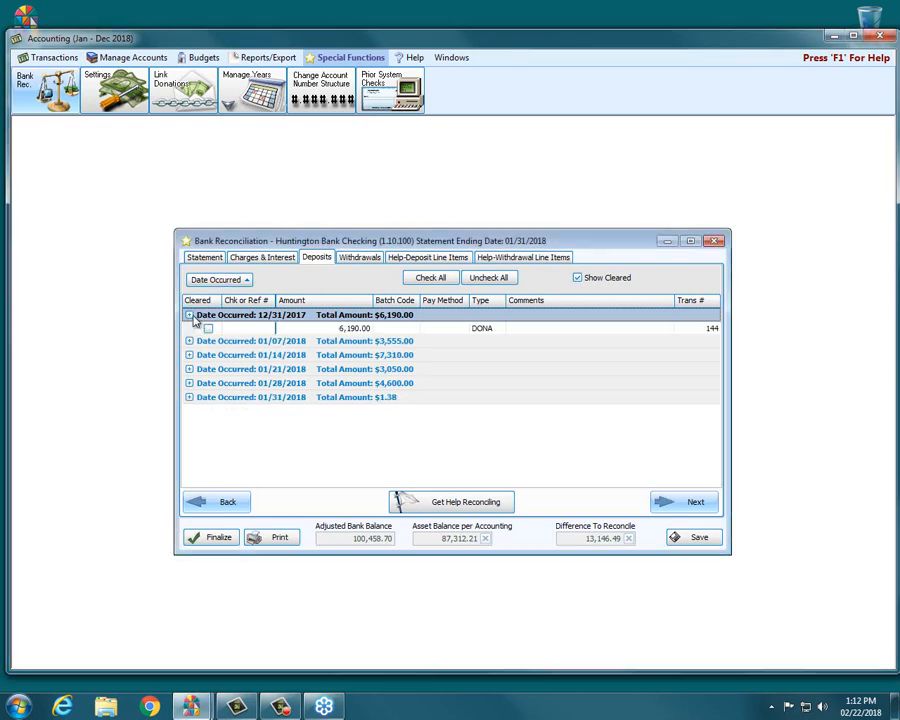
{"action": "left_click", "coordinate": [190, 343]}
{"action": "left_click", "coordinate": [190, 371]}
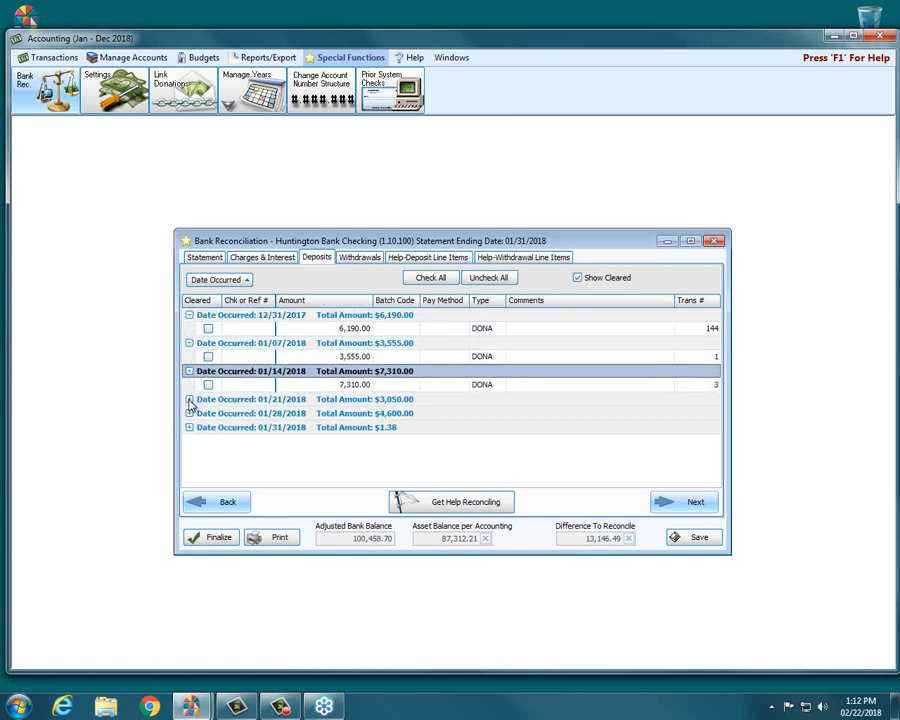
{"action": "left_click", "coordinate": [190, 399]}
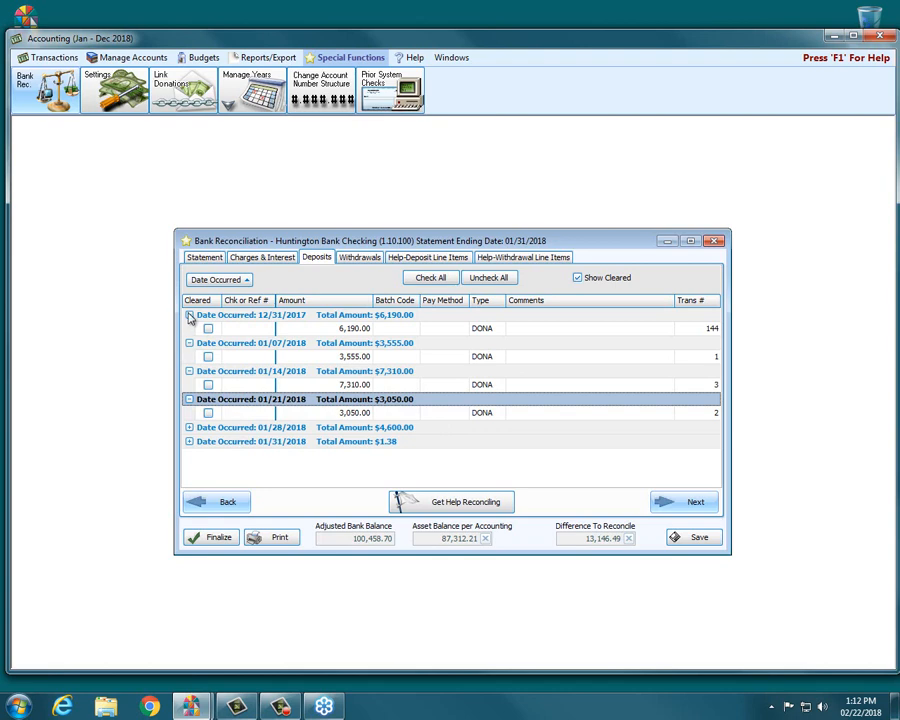
{"action": "left_click", "coordinate": [190, 315]}
{"action": "left_click", "coordinate": [190, 357]}
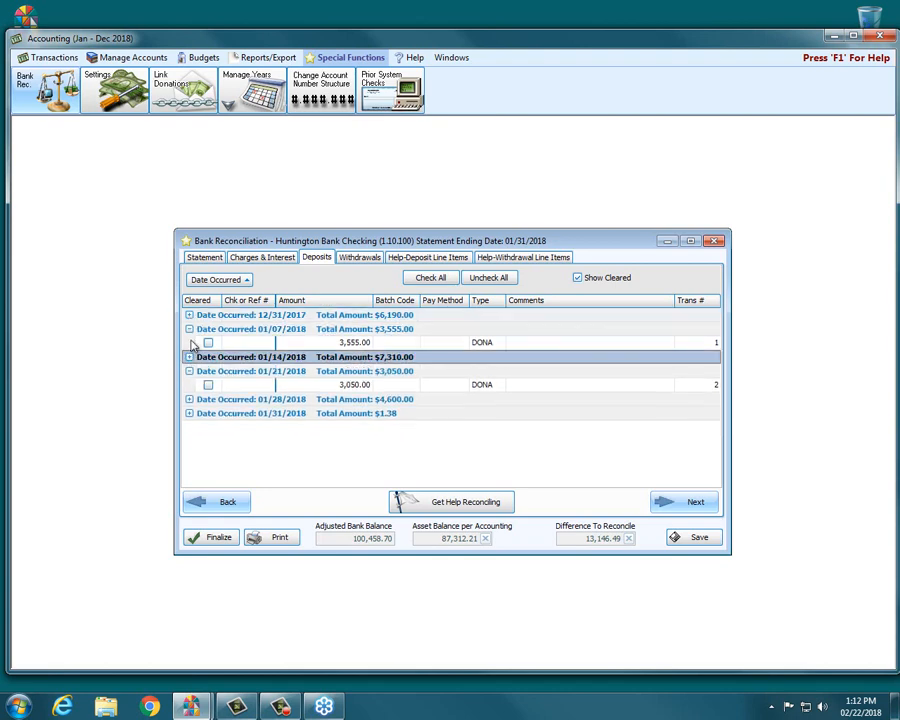
{"action": "left_click", "coordinate": [190, 329]}
{"action": "left_click", "coordinate": [193, 365]}
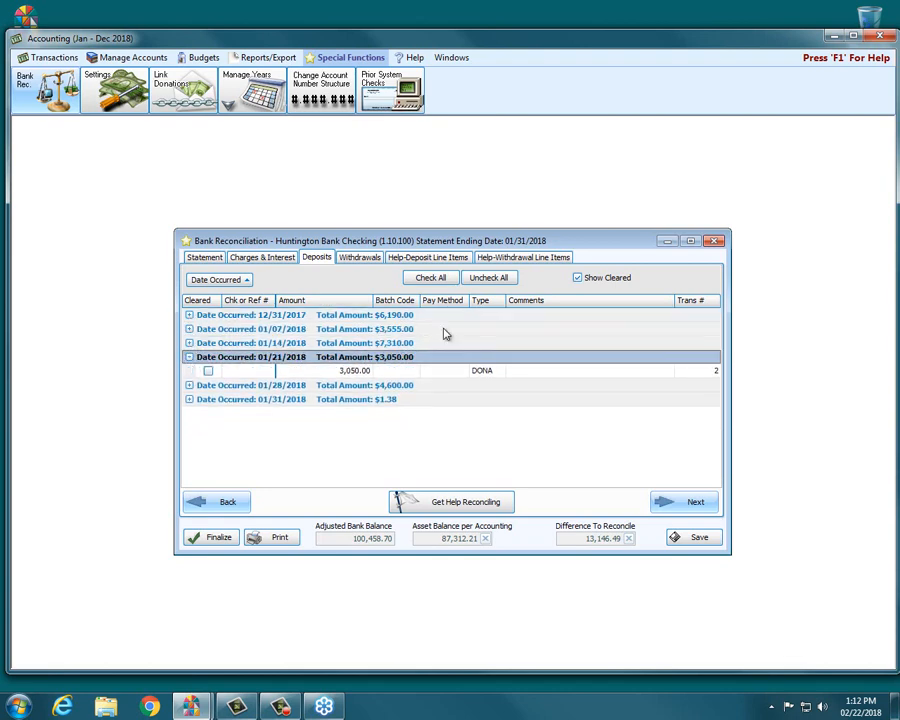
{"action": "left_click", "coordinate": [190, 357]}
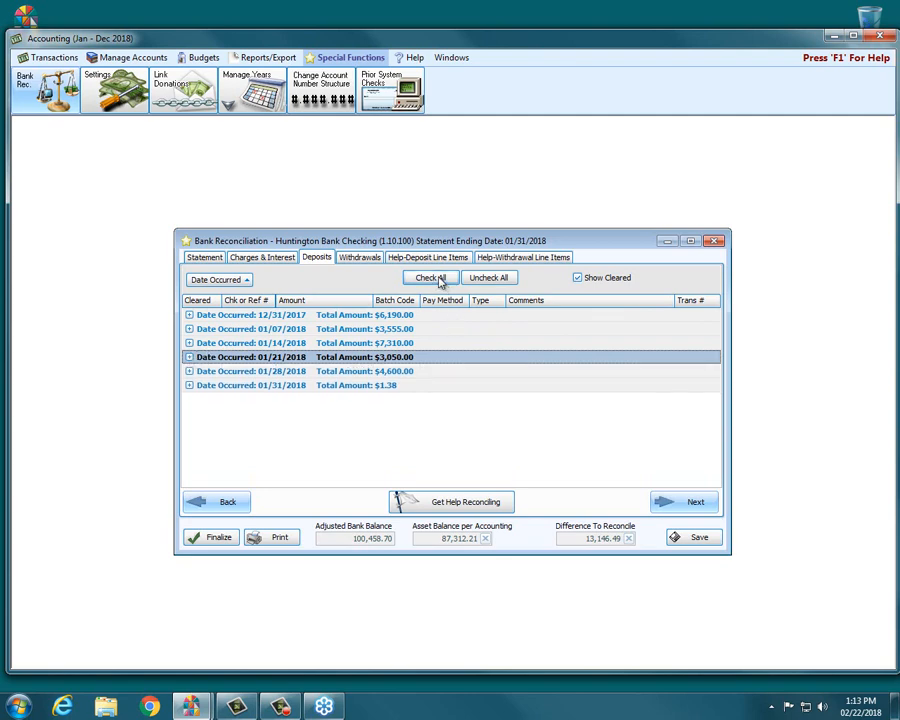
Step: Mark all deposits as cleared and remove the Date Occurred grouping from the list
{"action": "left_click", "coordinate": [440, 281]}
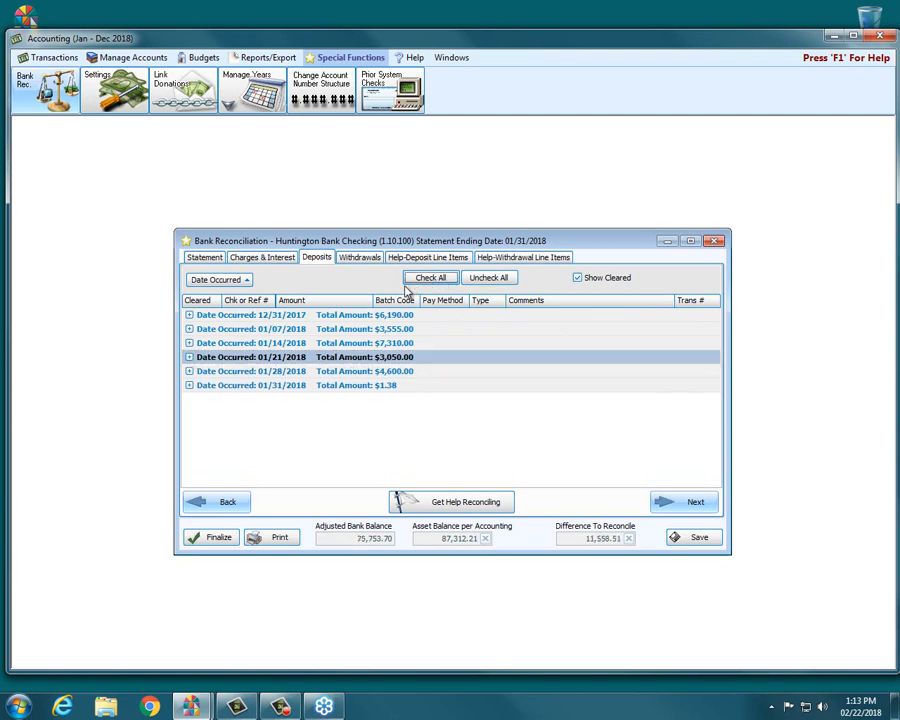
{"action": "left_click_drag", "start_coordinate": [240, 280], "coordinate": [380, 296]}
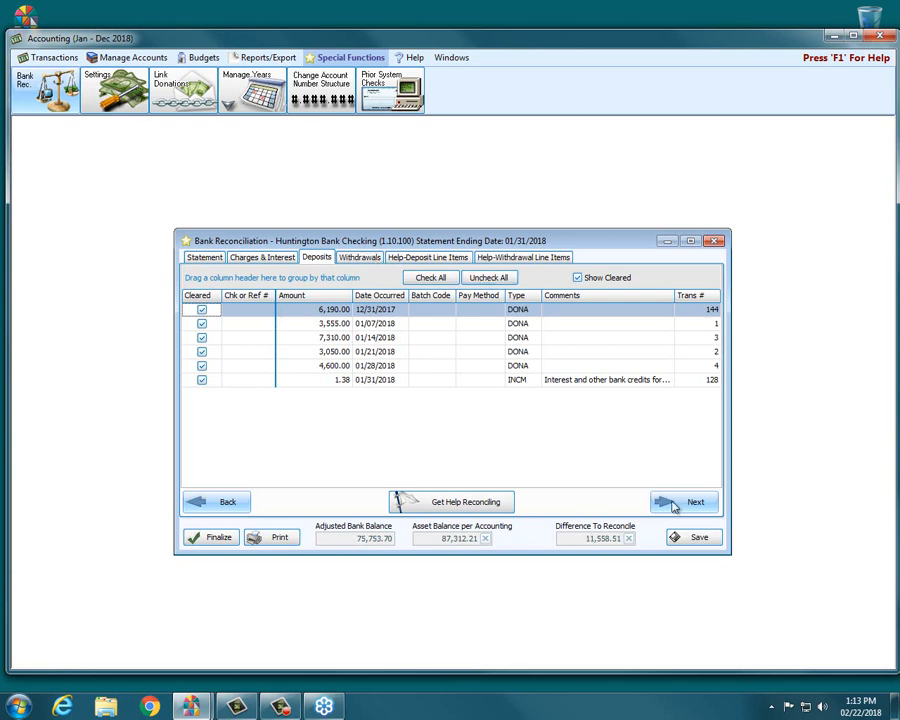
Step: Mark the first six withdrawals, checks 78894, 78896, 78897, 78898, 78912 and 78913, as cleared
{"action": "left_click", "coordinate": [359, 258]}
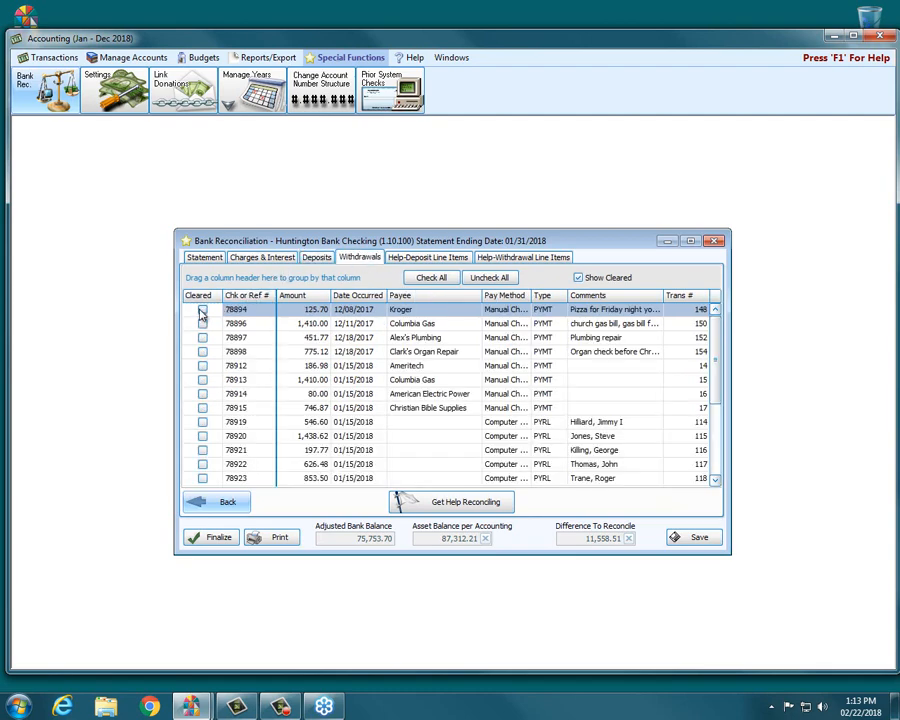
{"action": "left_click", "coordinate": [203, 309]}
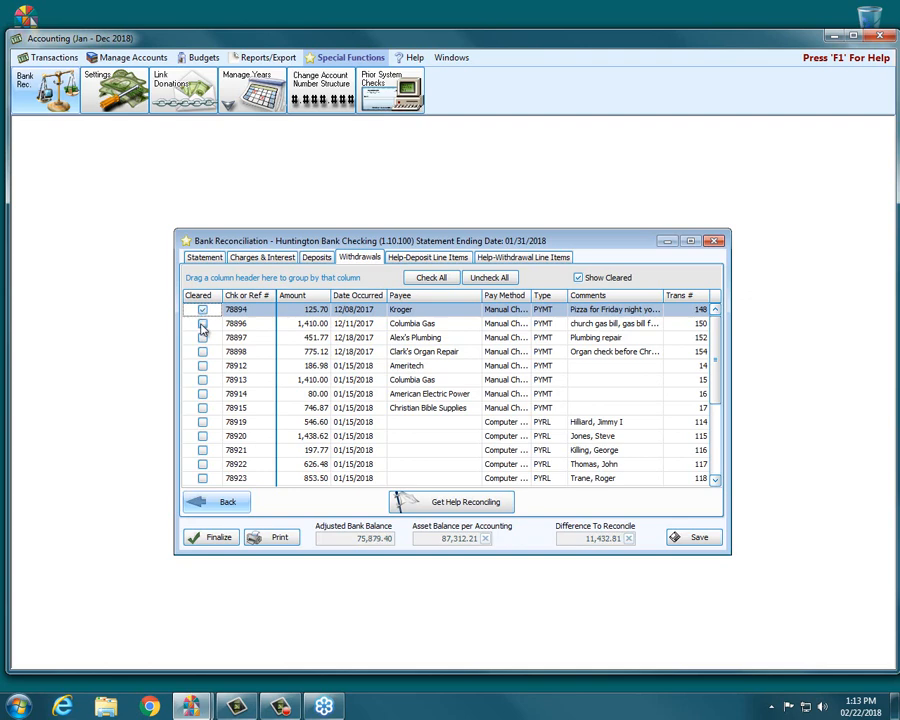
{"action": "left_click", "coordinate": [203, 323]}
{"action": "left_click", "coordinate": [203, 337]}
{"action": "left_click", "coordinate": [203, 351]}
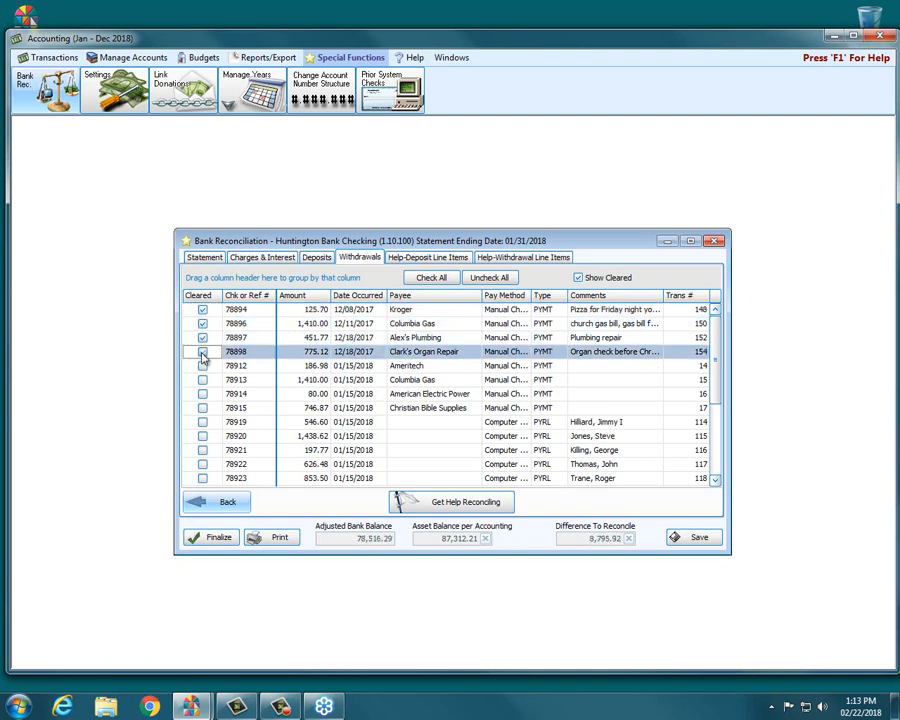
{"action": "left_click", "coordinate": [203, 366]}
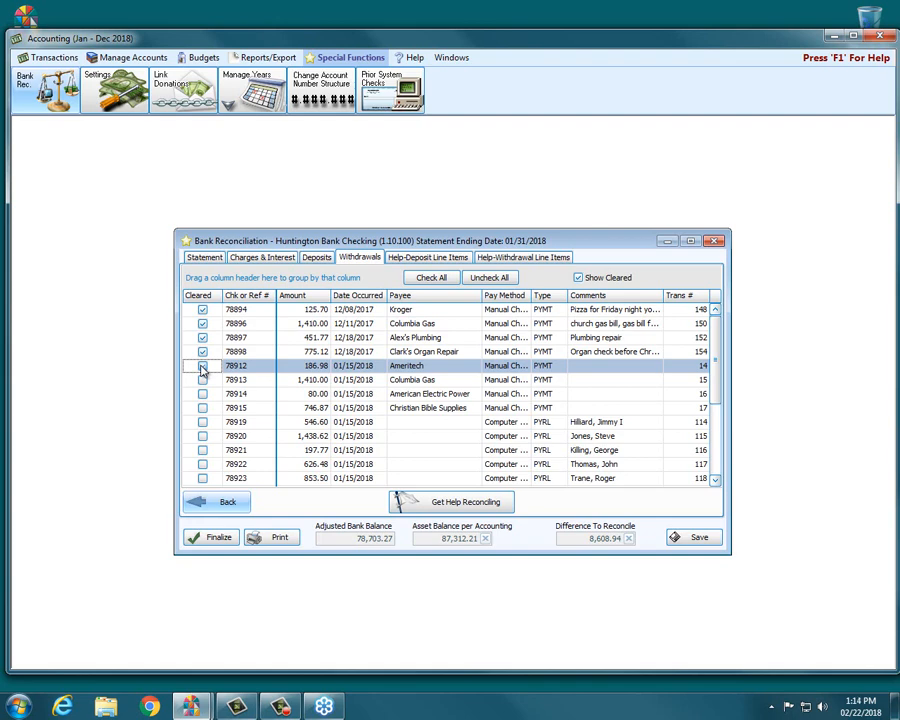
{"action": "left_click", "coordinate": [202, 367]}
{"action": "left_click", "coordinate": [203, 380]}
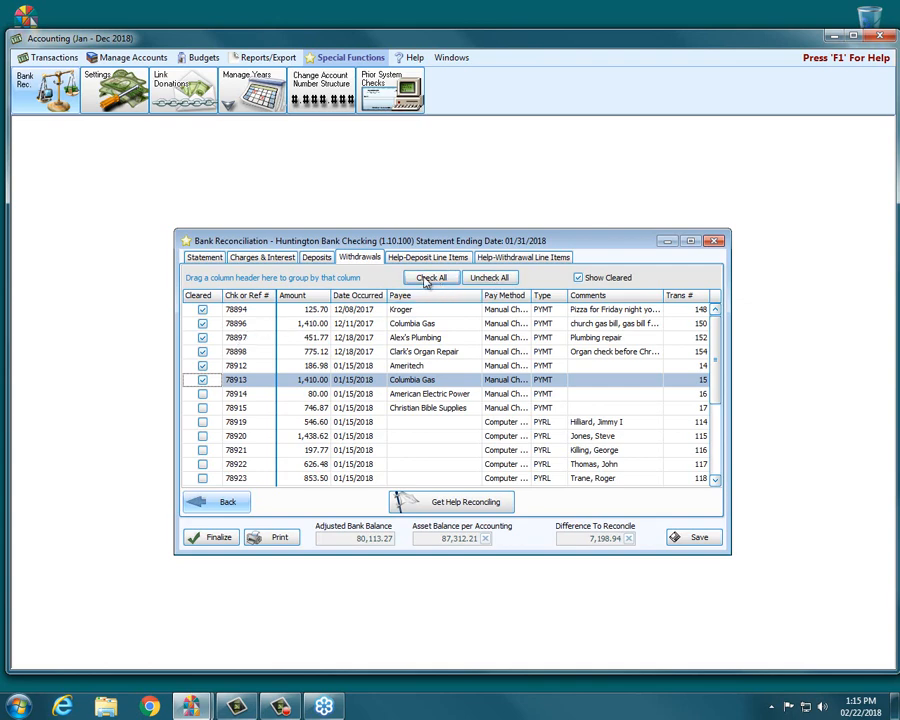
Step: Mark all withdrawals as cleared except checks 78938, 78940, 78942 and 78943
{"action": "left_click", "coordinate": [427, 281]}
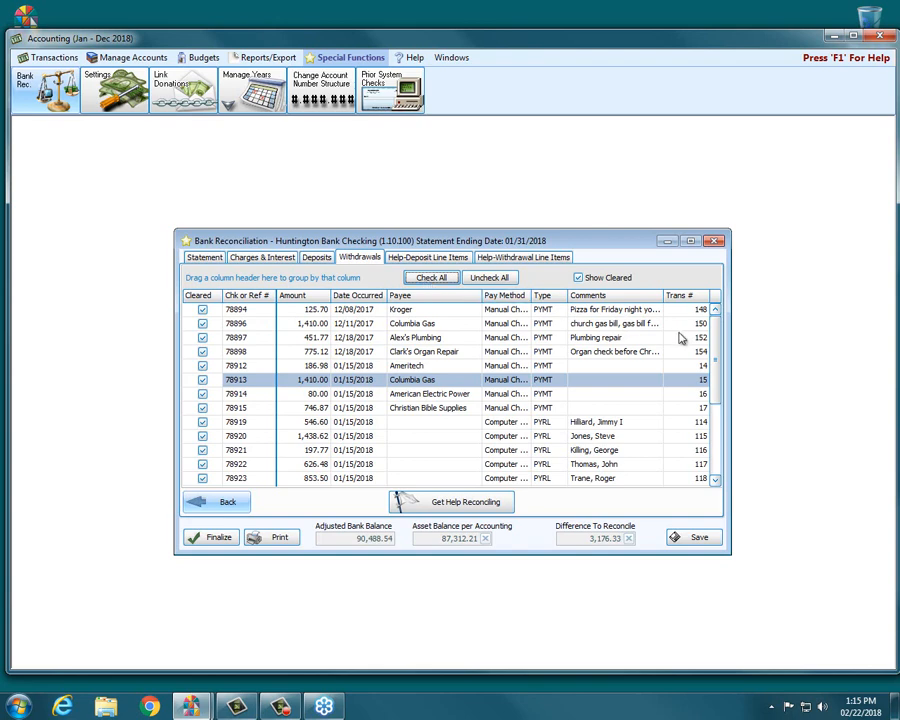
{"action": "scroll", "coordinate": [700, 420], "scroll_direction": "down", "scroll_amount": 3}
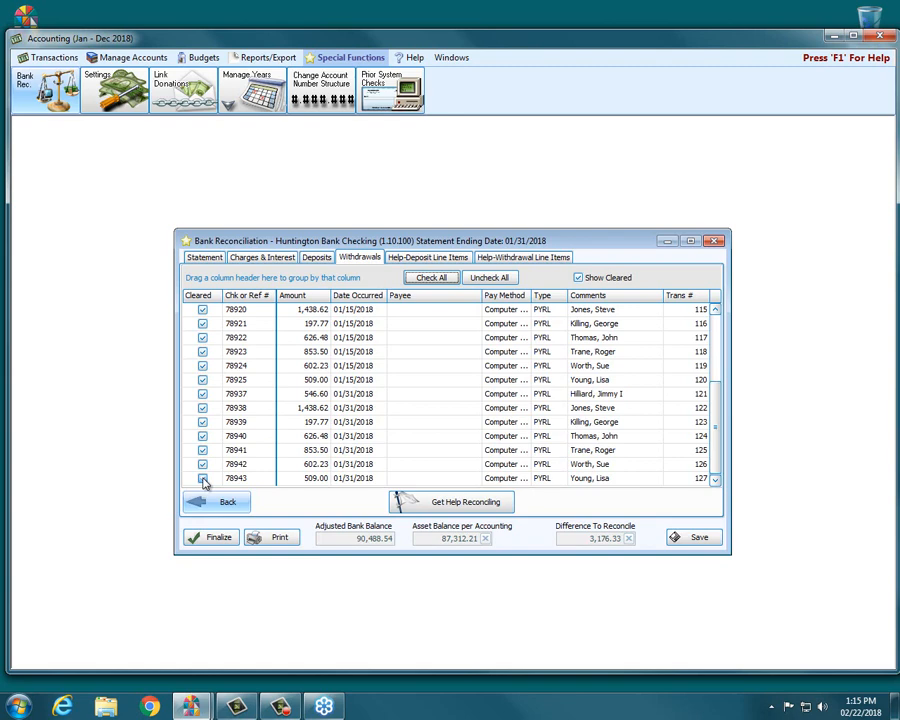
{"action": "left_click", "coordinate": [203, 479]}
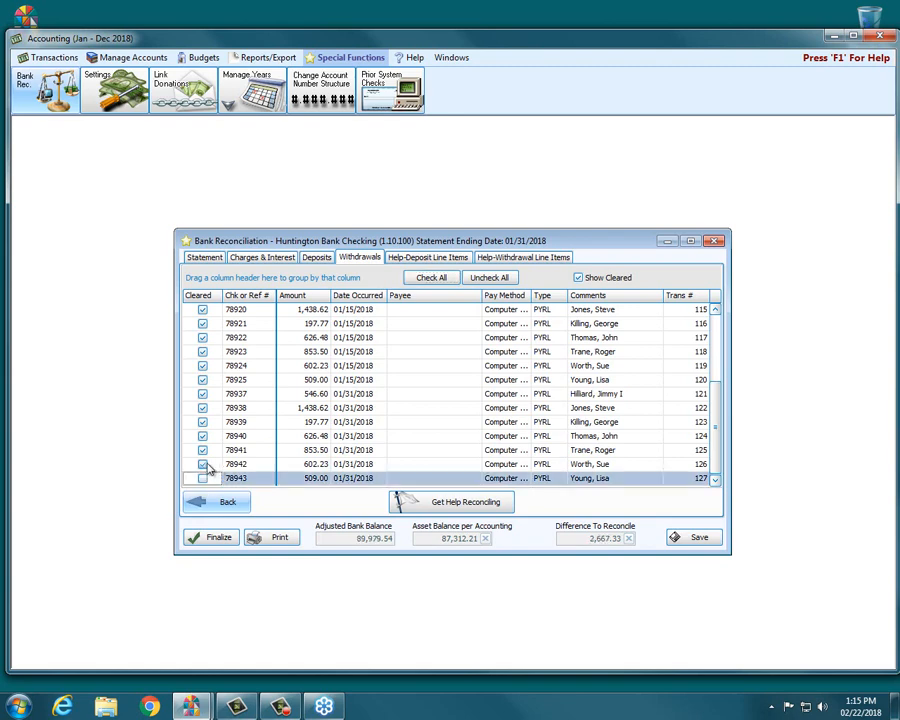
{"action": "left_click", "coordinate": [203, 465]}
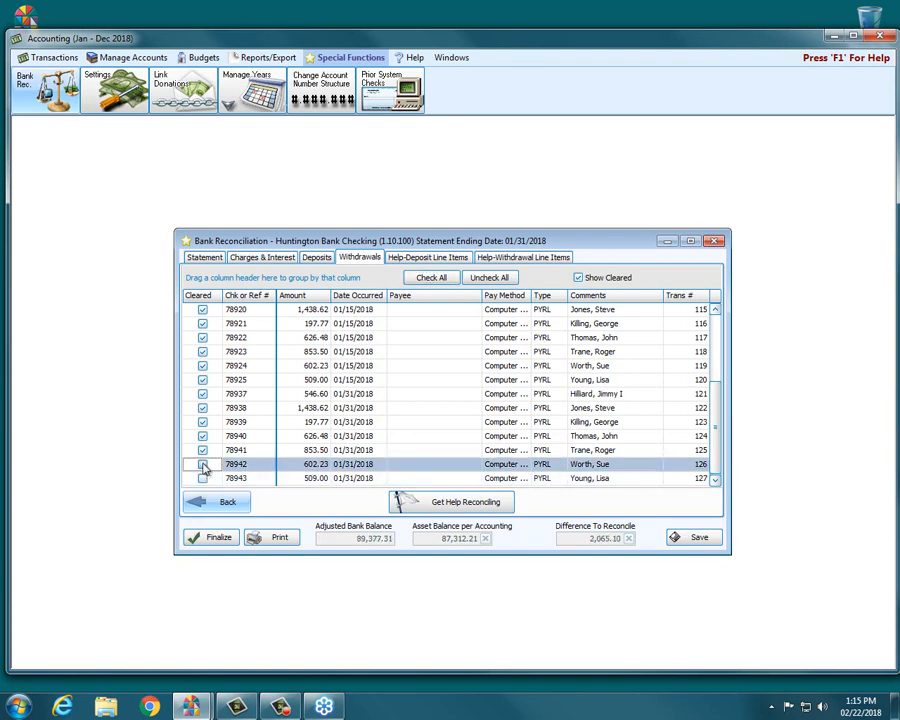
{"action": "left_click", "coordinate": [203, 450]}
{"action": "left_click", "coordinate": [203, 436]}
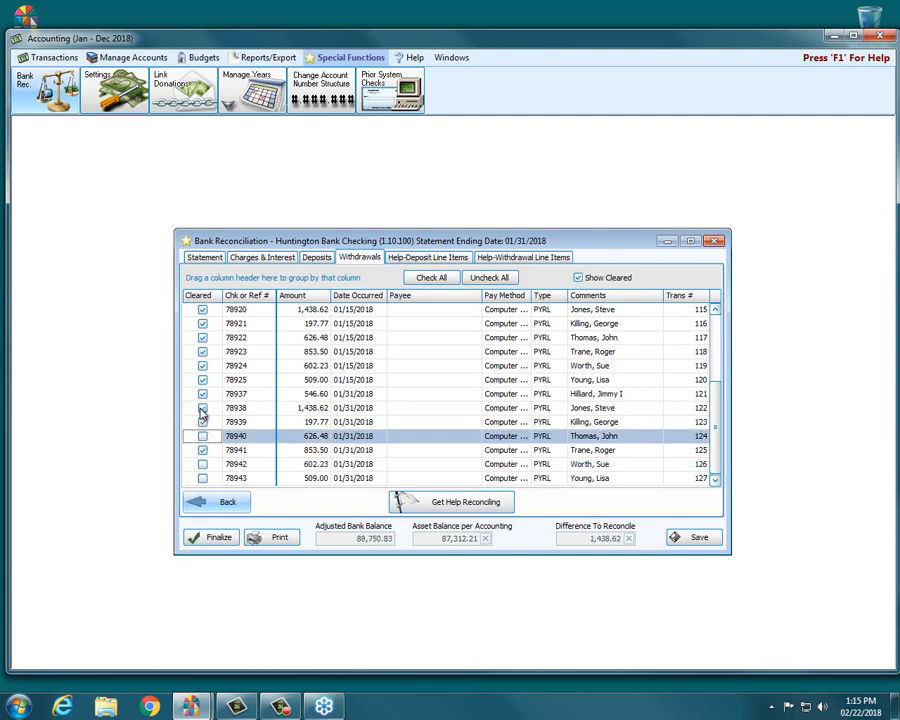
{"action": "left_click", "coordinate": [203, 408]}
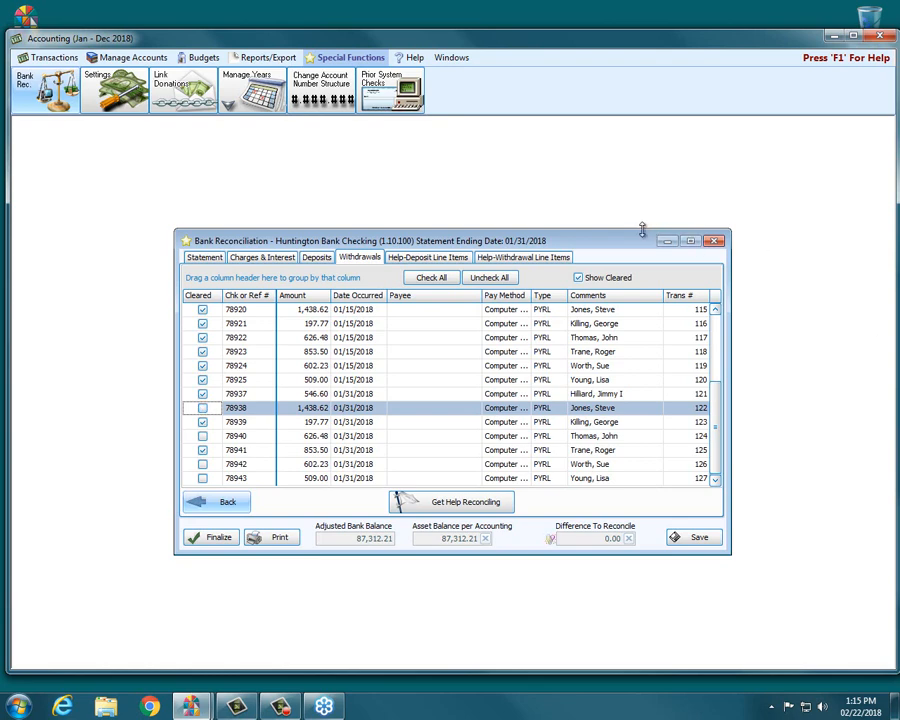
Step: Make the reconciliation window taller and use the reconciling help to review the deposit and withdrawal comparisons
{"action": "left_click_drag", "start_coordinate": [641, 230], "coordinate": [642, 177]}
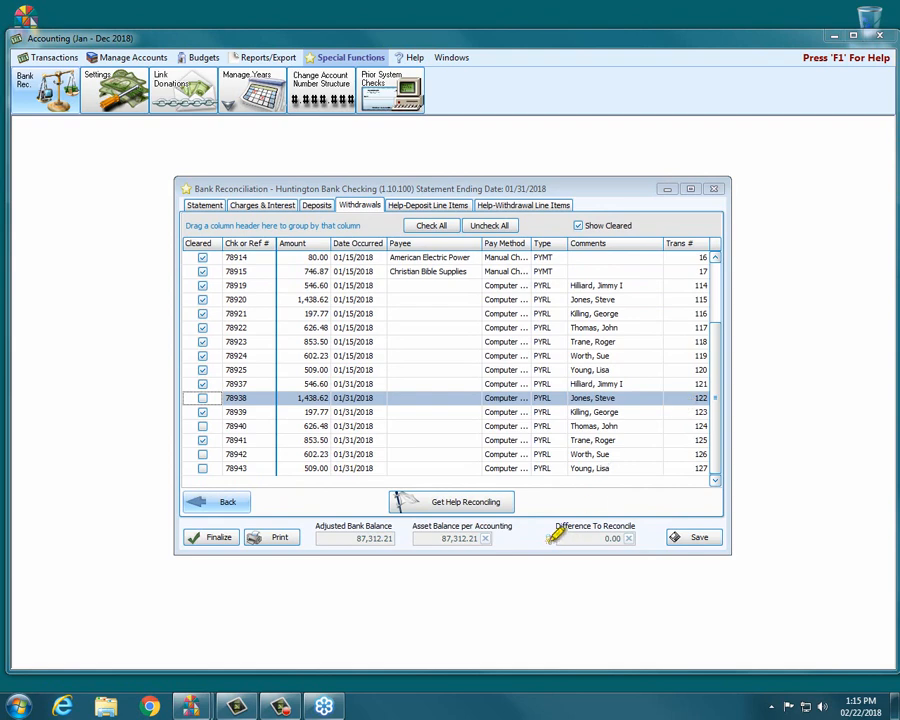
{"action": "mouse_move", "coordinate": [540, 540]}
{"action": "left_mouse_down"}
{"action": "mouse_move", "coordinate": [590, 538]}
{"action": "mouse_move", "coordinate": [582, 538]}
{"action": "left_mouse_up"}
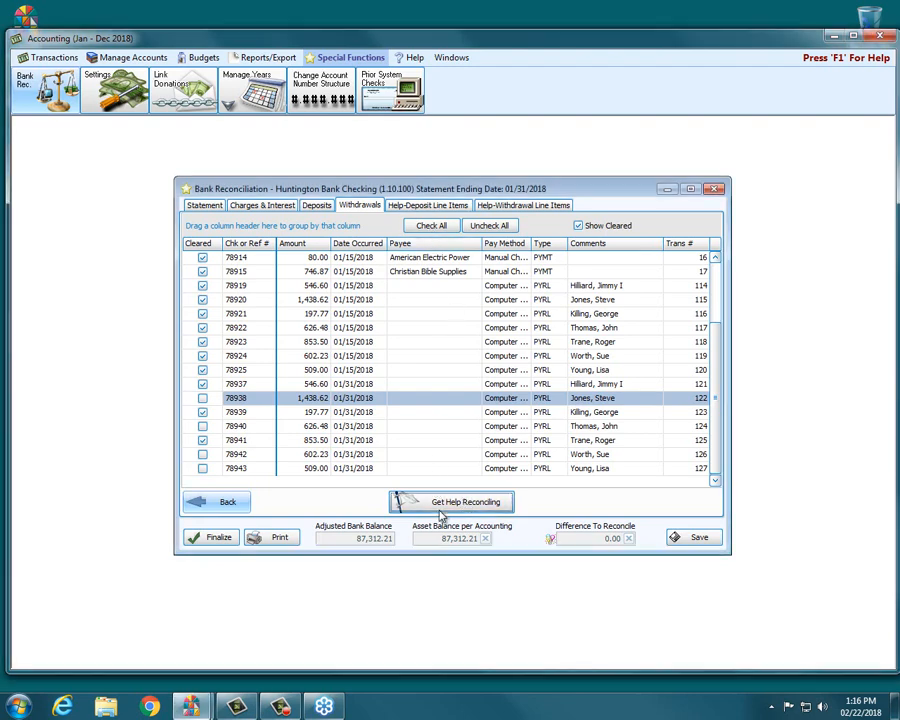
{"action": "left_click", "coordinate": [440, 504]}
{"action": "left_click", "coordinate": [418, 208]}
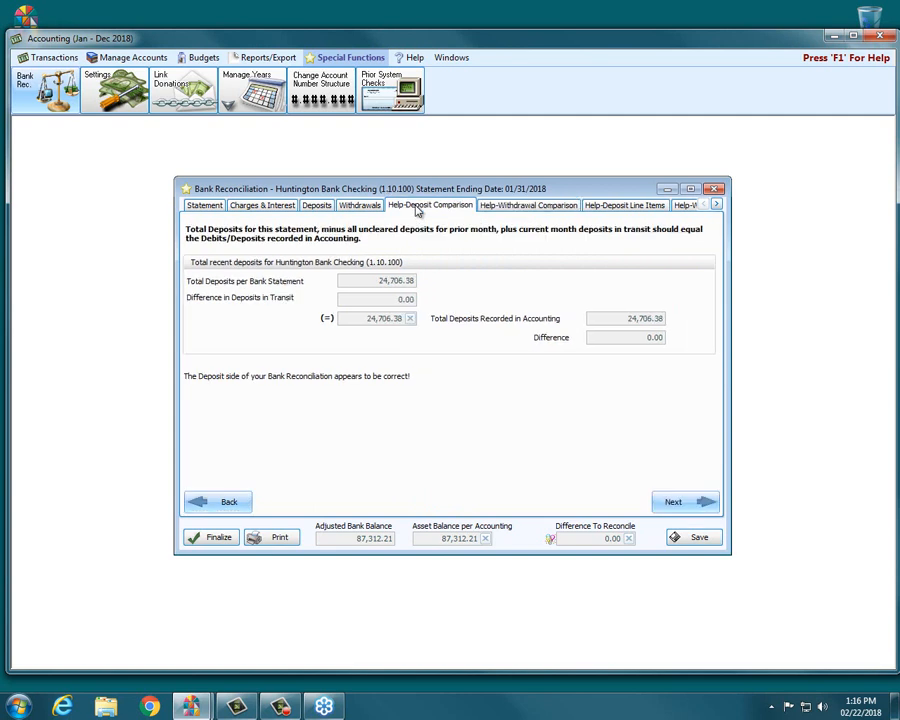
{"action": "left_click", "coordinate": [550, 208]}
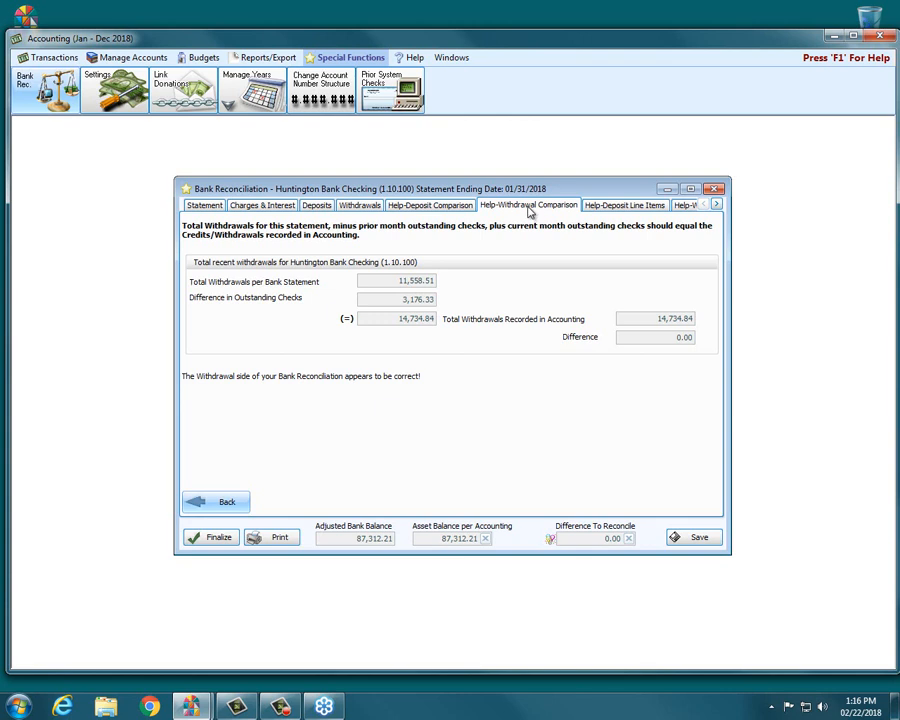
Step: Preview the bank reconciliation report for Huntington Bank Checking with statement ending date 01/31/2018, and close the preview and report options
{"action": "left_click", "coordinate": [279, 540]}
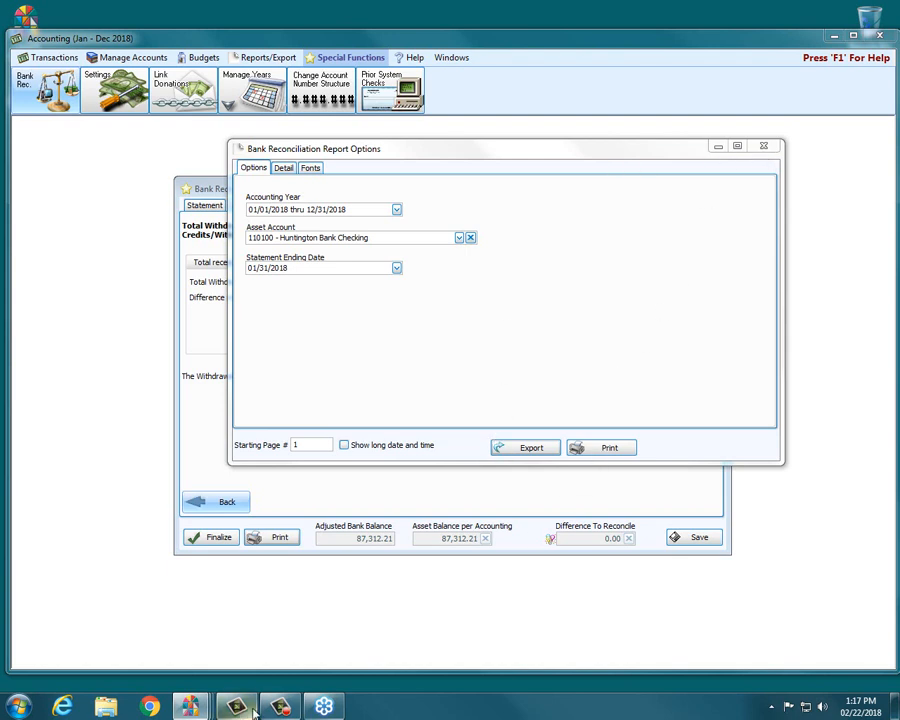
{"action": "mouse_move", "coordinate": [199, 709]}
{"action": "left_click", "coordinate": [365, 646]}
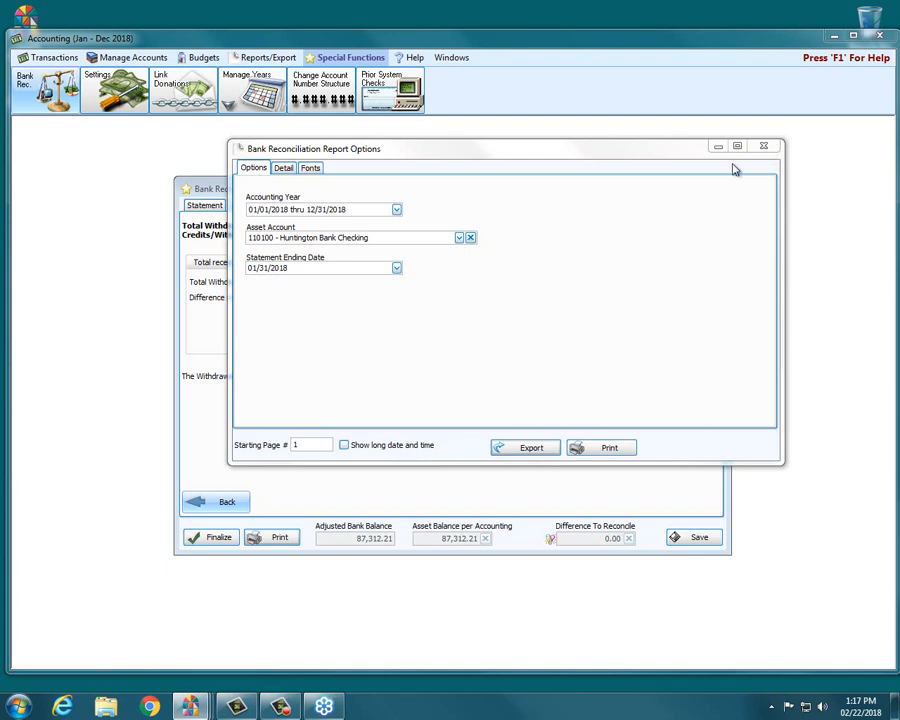
{"action": "mouse_move", "coordinate": [189, 706]}
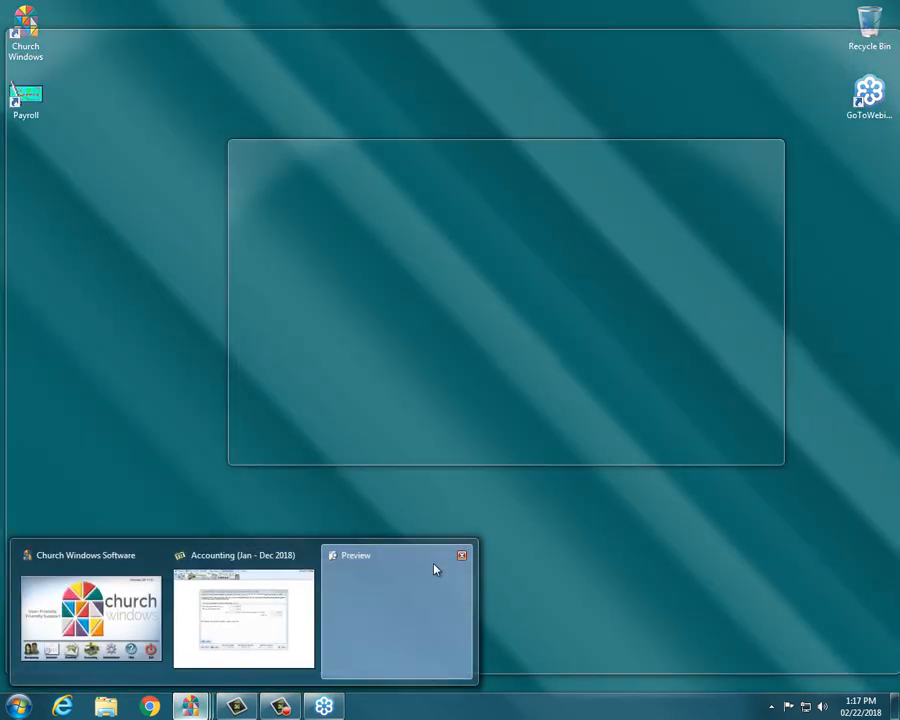
{"action": "left_click", "coordinate": [432, 564]}
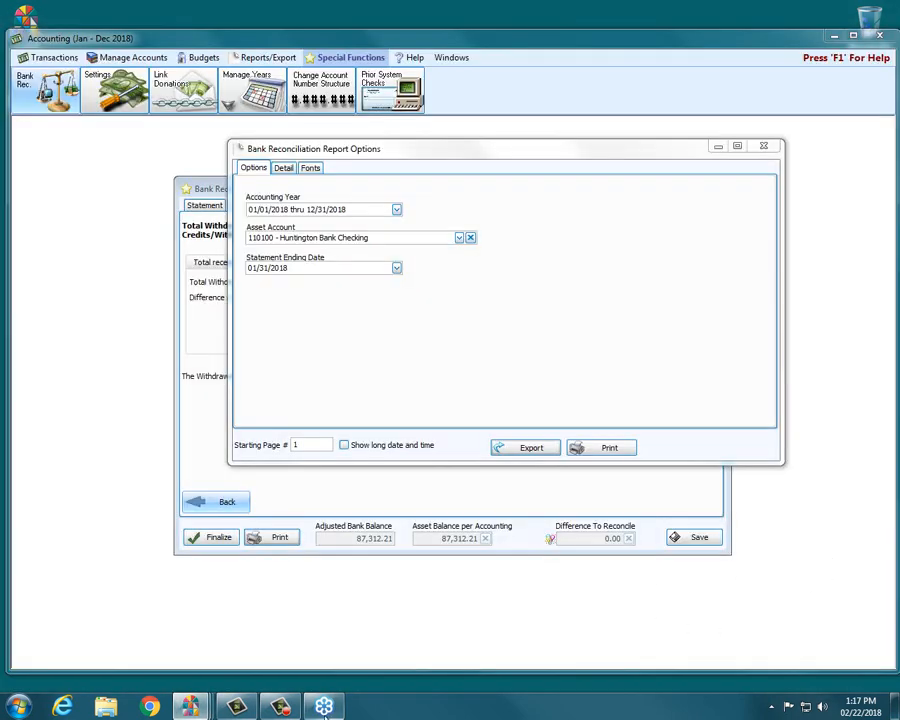
{"action": "mouse_move", "coordinate": [189, 706]}
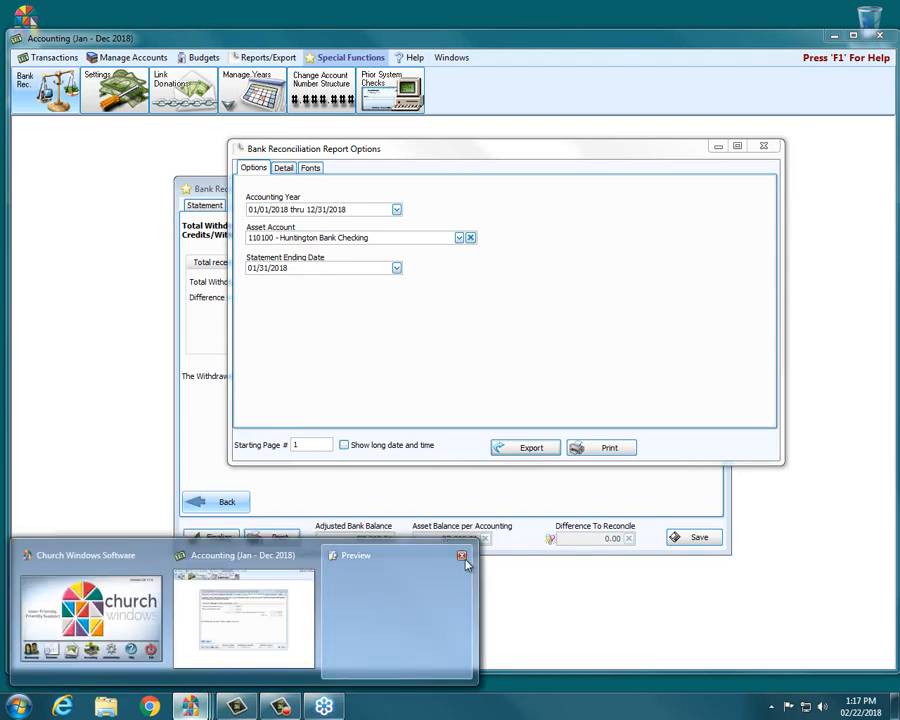
{"action": "left_click", "coordinate": [464, 557]}
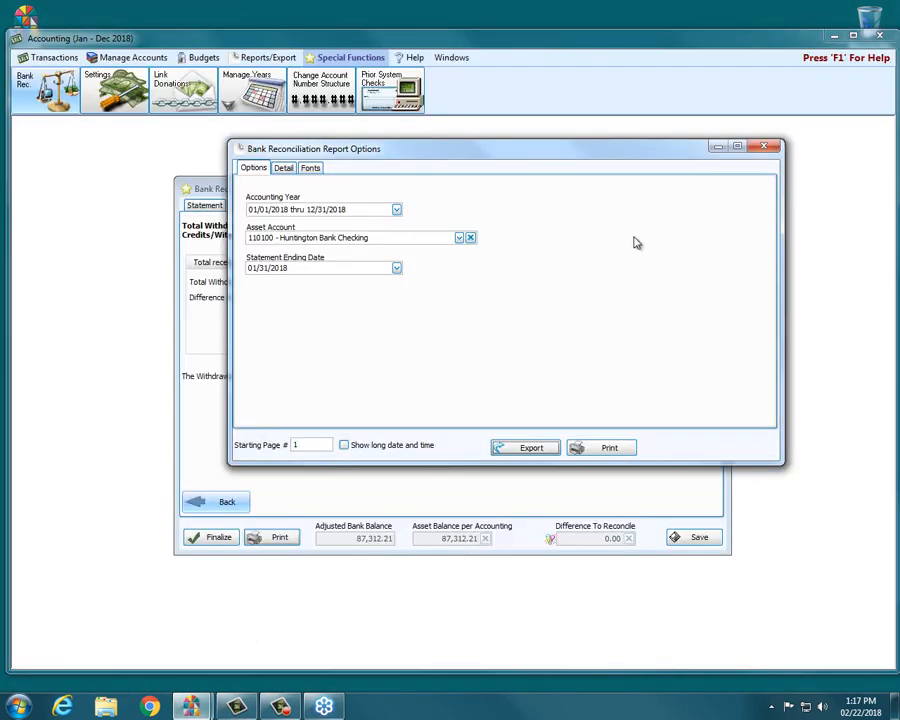
{"action": "left_click", "coordinate": [766, 150]}
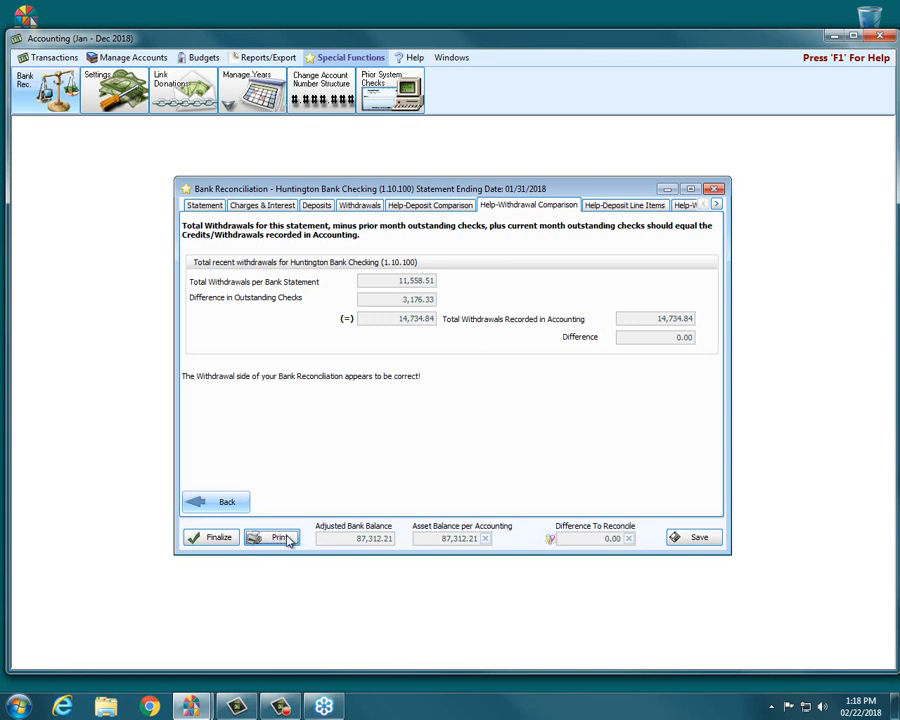
Step: Finalize the Huntington Bank Checking reconciliation for 01/31/2018 and close it
{"action": "left_click", "coordinate": [221, 538]}
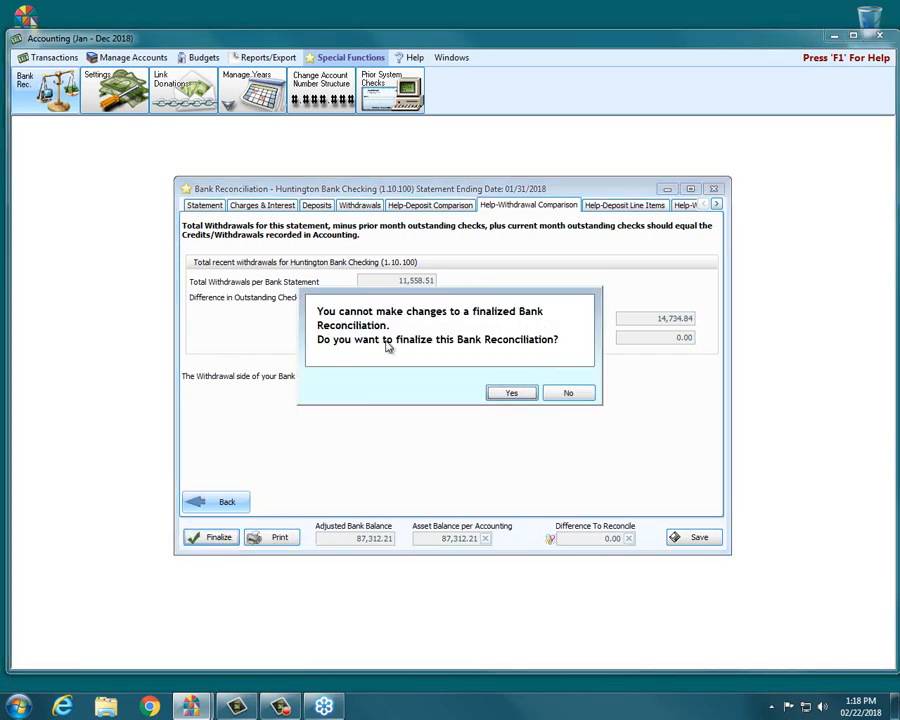
{"action": "left_click", "coordinate": [498, 393]}
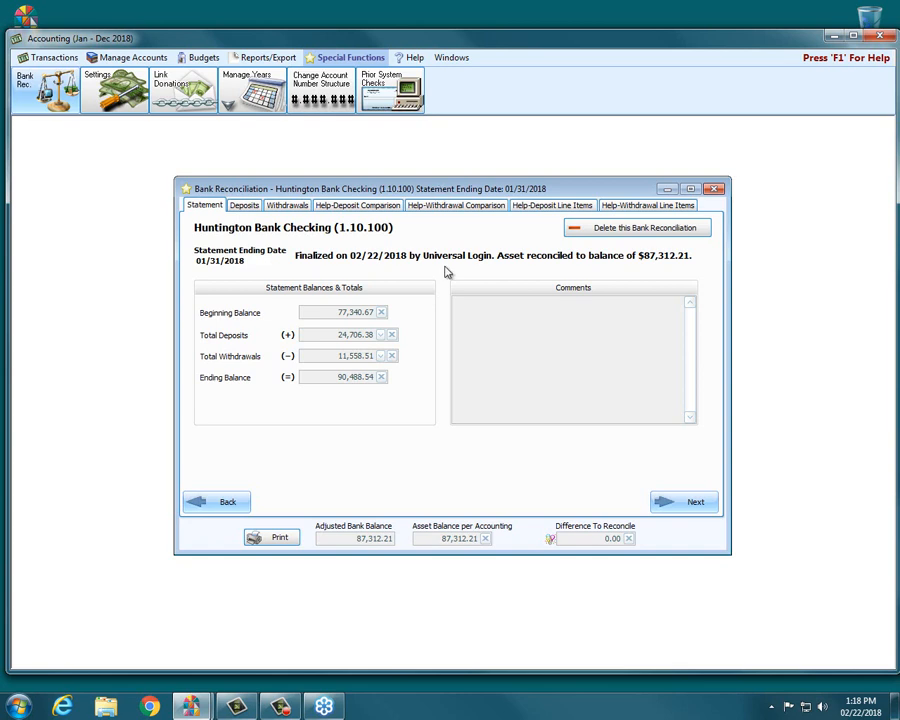
{"action": "left_click", "coordinate": [711, 189]}
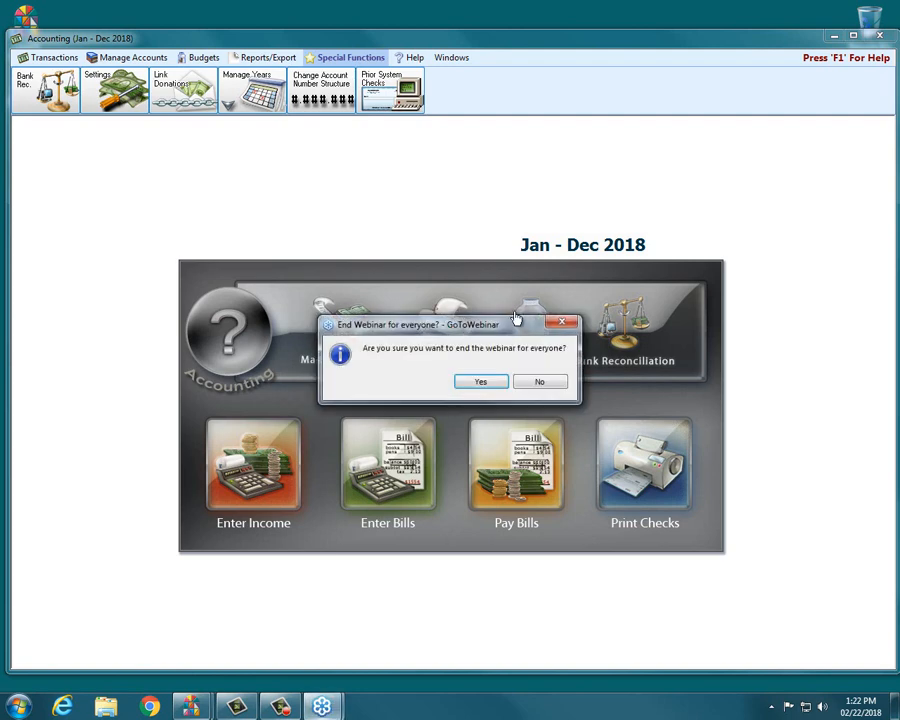
Step: End the GoToWebinar session for everyone and close the Accounting window
{"action": "left_click", "coordinate": [470, 379]}
{"action": "left_click", "coordinate": [879, 36]}
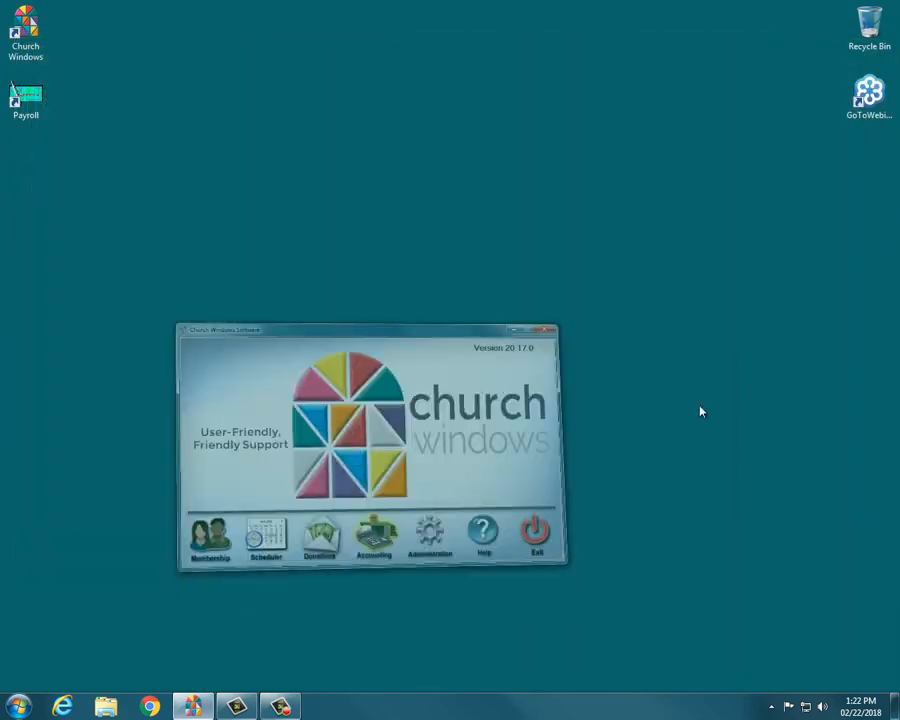